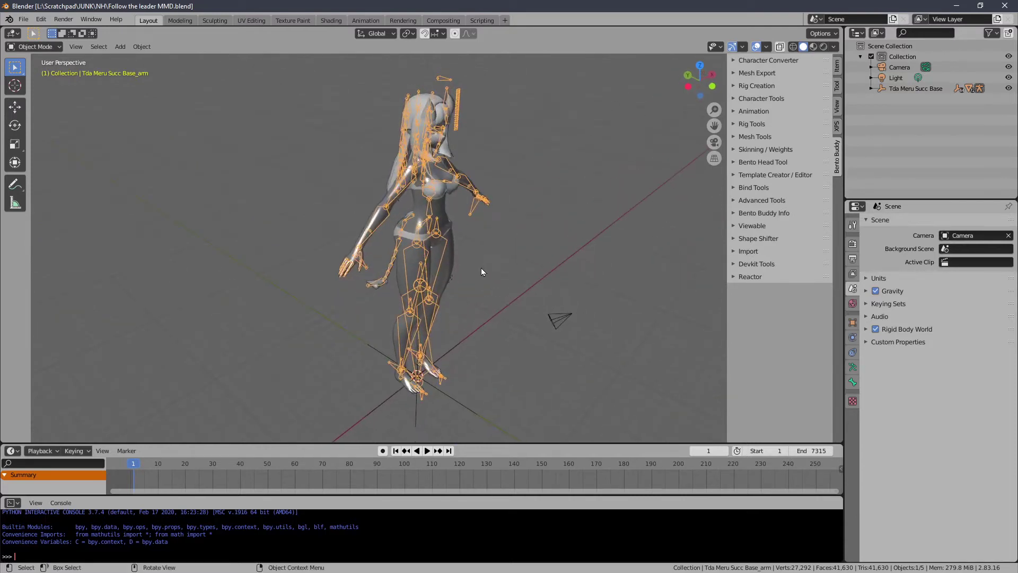
Add a Bento Buddy safe rig in the pos/neutral setup as a size reference at the character's feet.
left_click(748, 86)
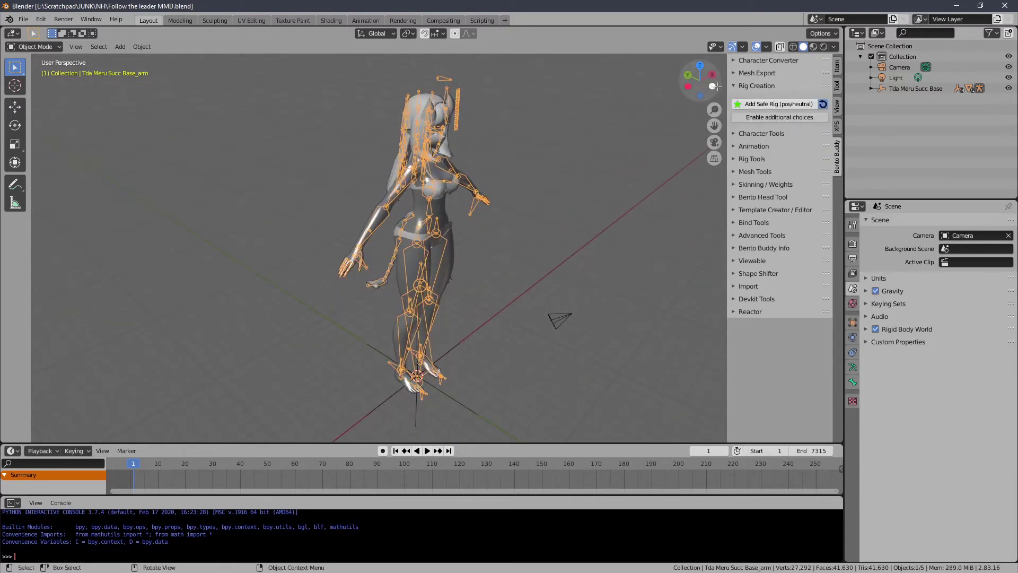
left_click(750, 102)
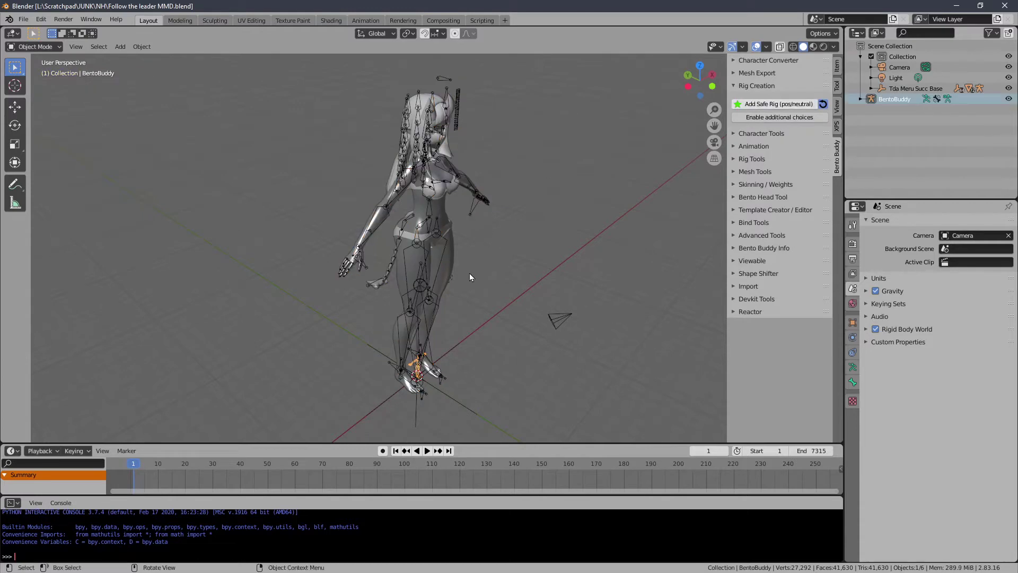
middle_click_drag(470, 273, 445, 289)
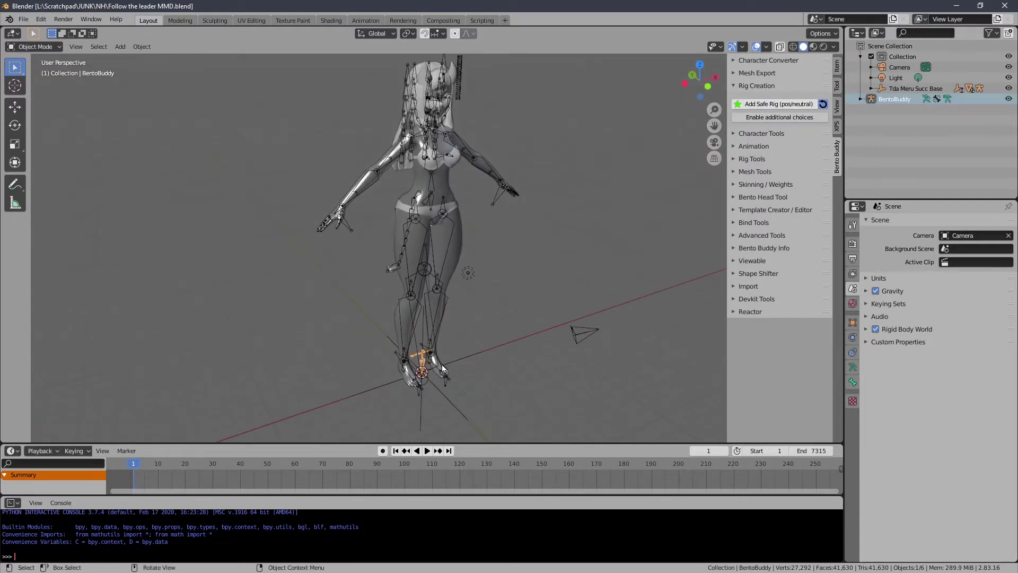
left_click(449, 406)
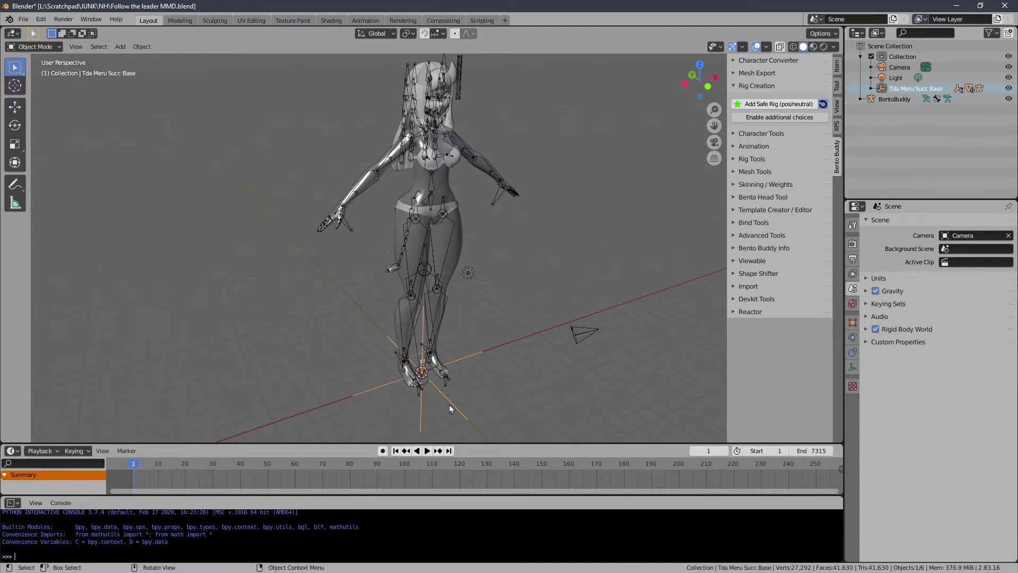
key("g")
right_click(450, 355)
Show the parent relations of the character's armature in its object properties.
left_click(497, 200)
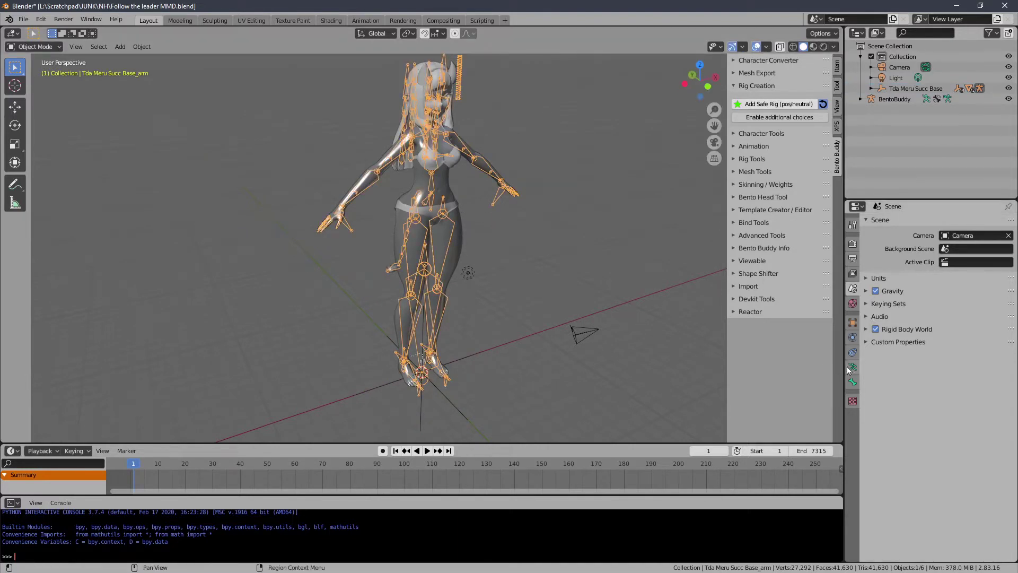
left_click(853, 324)
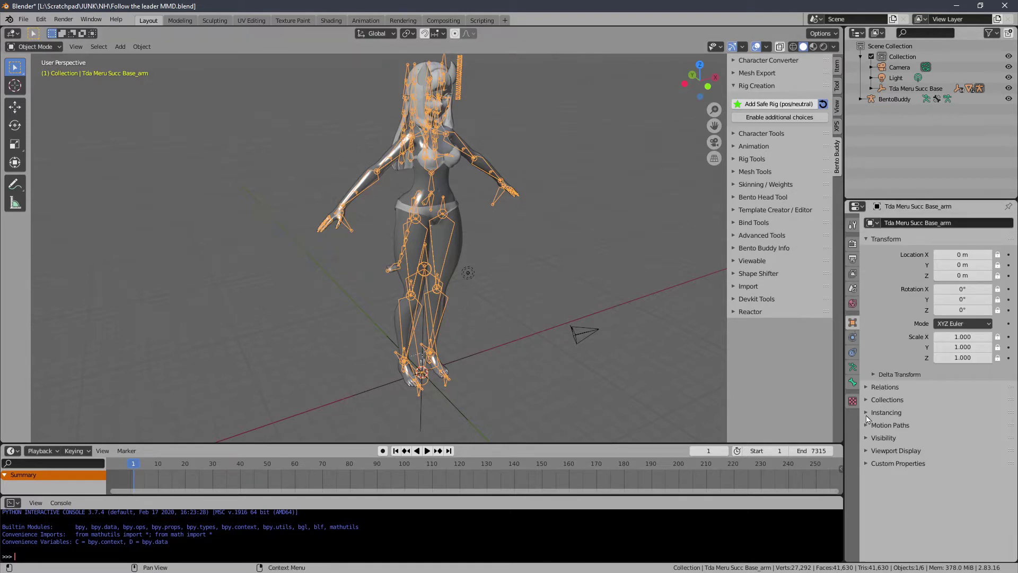
left_click(883, 387)
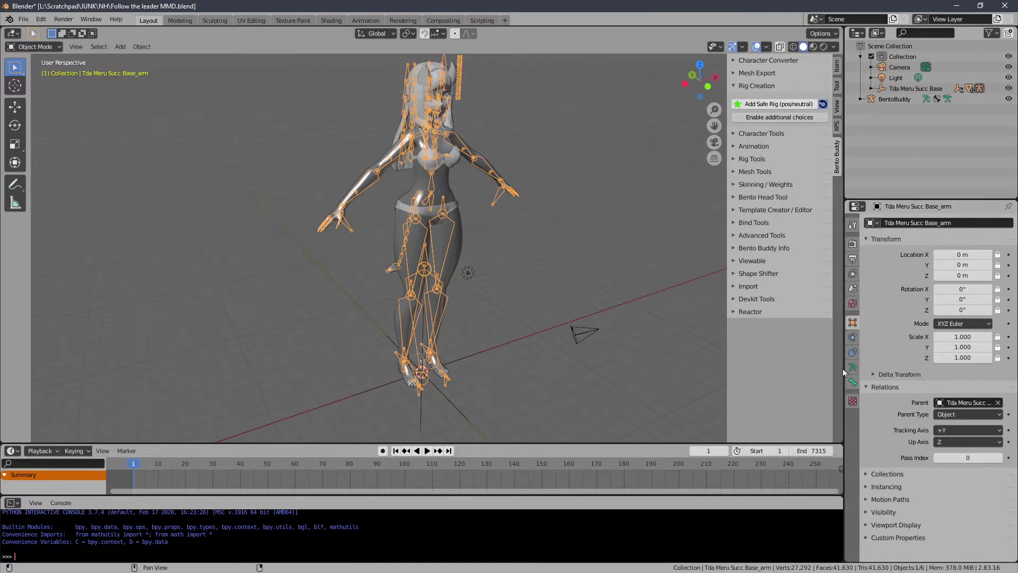
left_click_drag(844, 372, 789, 378)
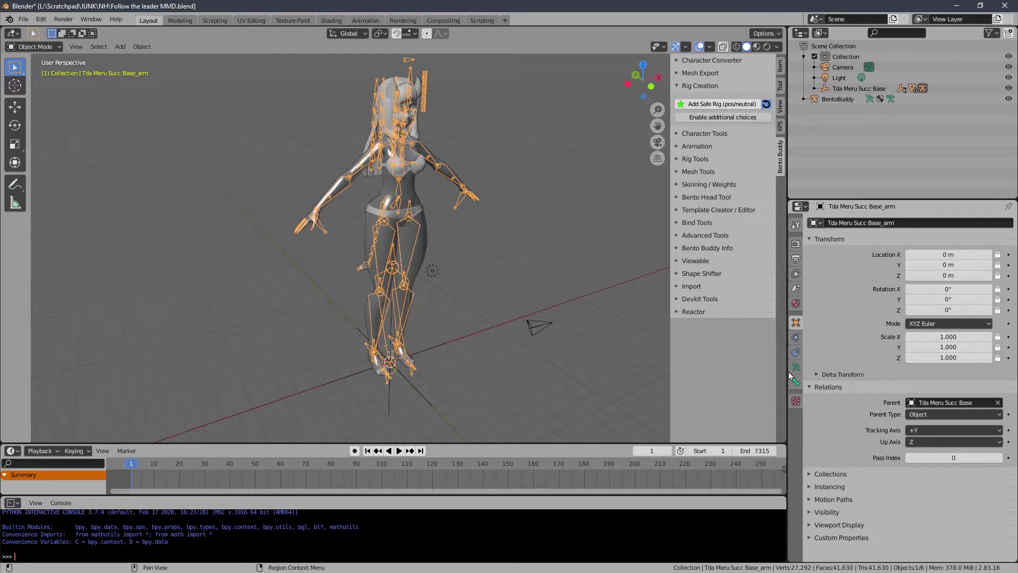
Delete the empty that parents the character's armature.
middle_click_drag(546, 307, 506, 266)
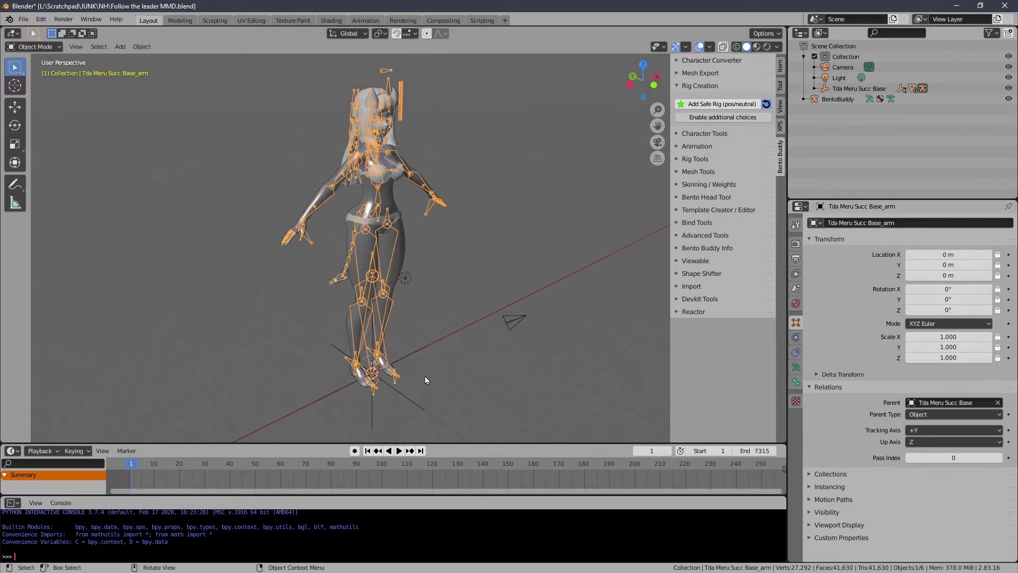
left_click(408, 399)
key("Delete")
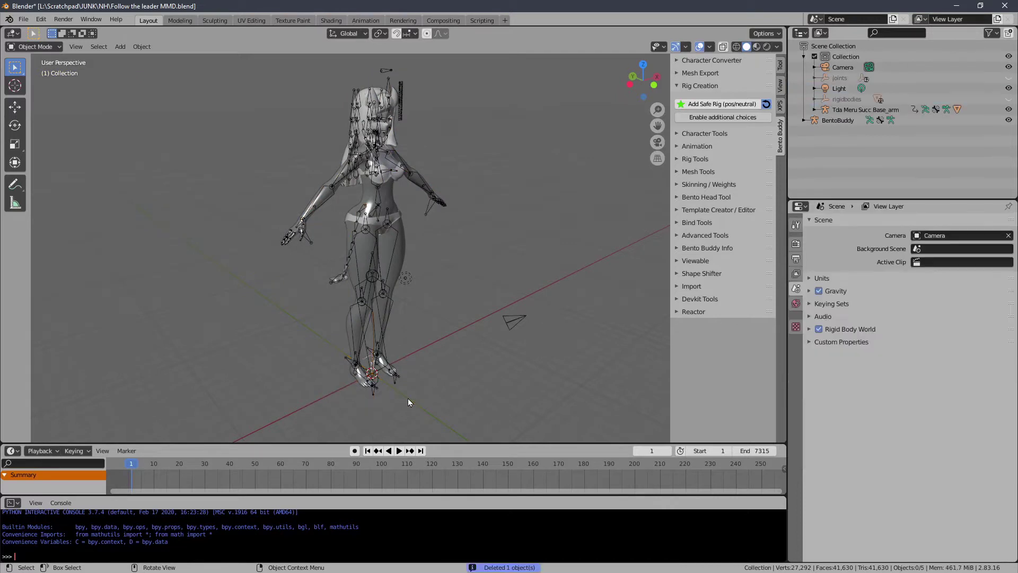
Try to scale down the character's armature.
middle_click_drag(408, 399, 416, 314)
left_click(435, 218)
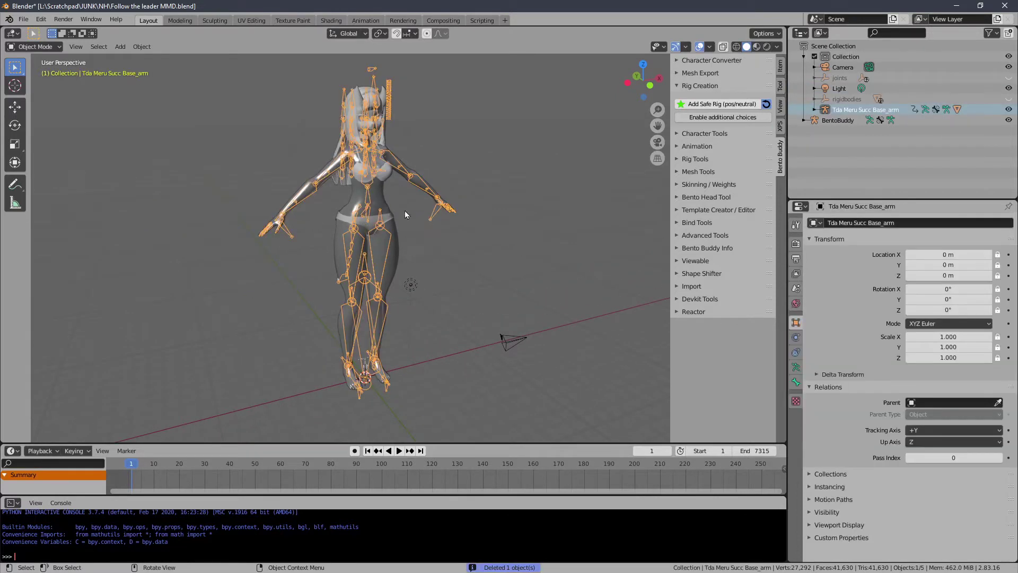
middle_click_drag(406, 211, 394, 202)
key("s")
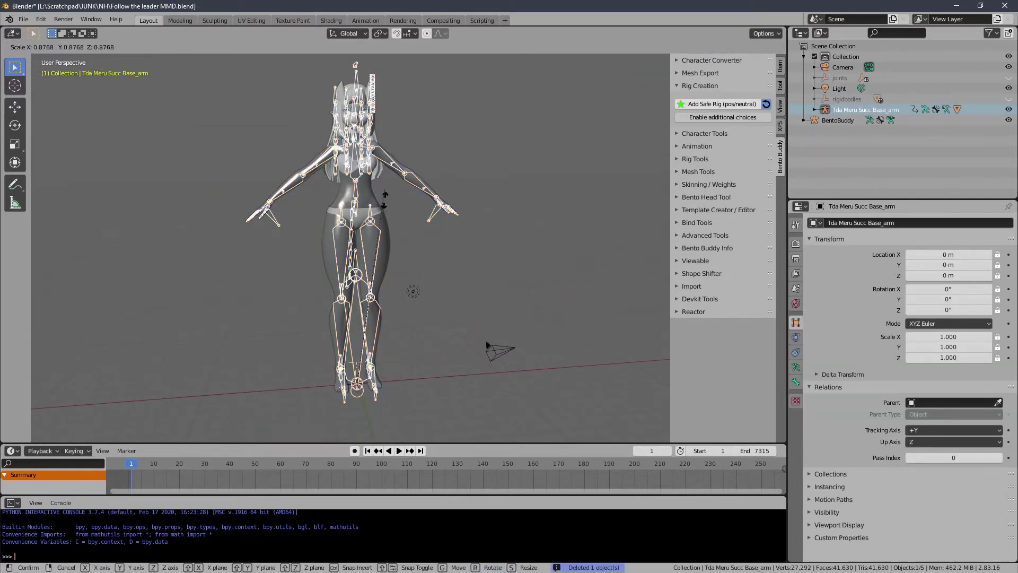
right_click(374, 228)
key("g")
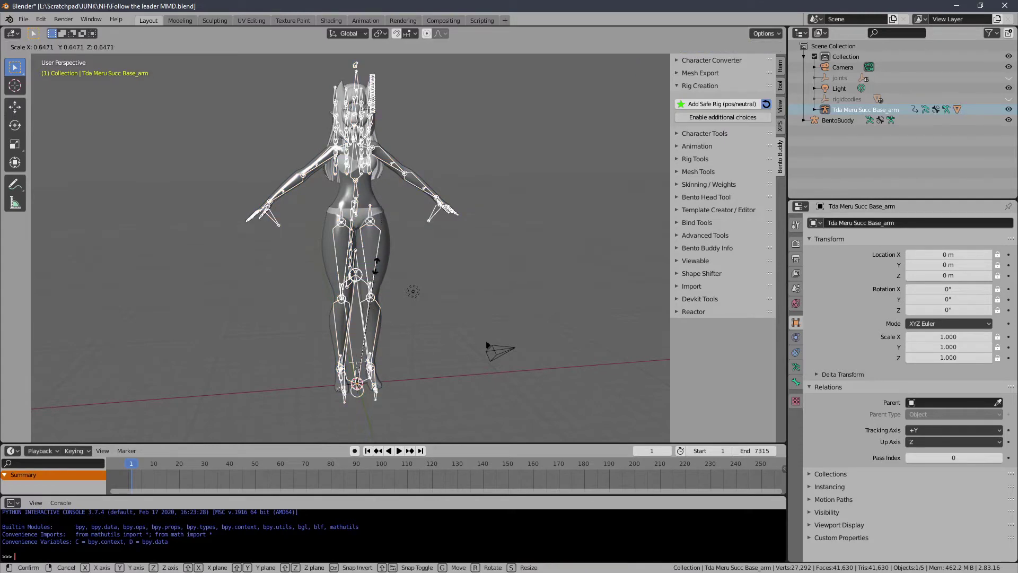
right_click(376, 259)
middle_click_drag(325, 274, 373, 307)
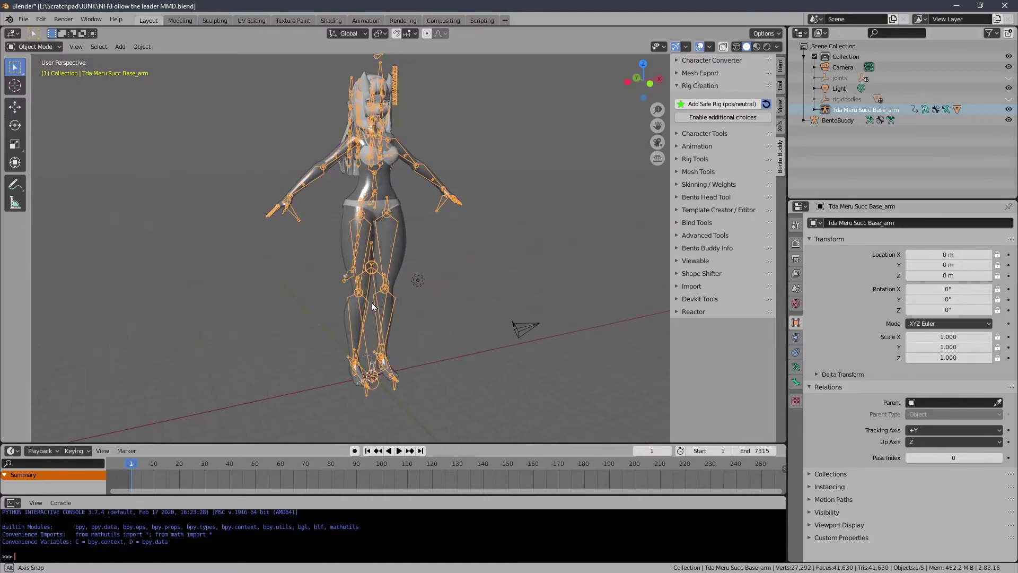
Delete the light and the camera from the scene.
left_click(419, 282)
left_click(521, 330, "shift")
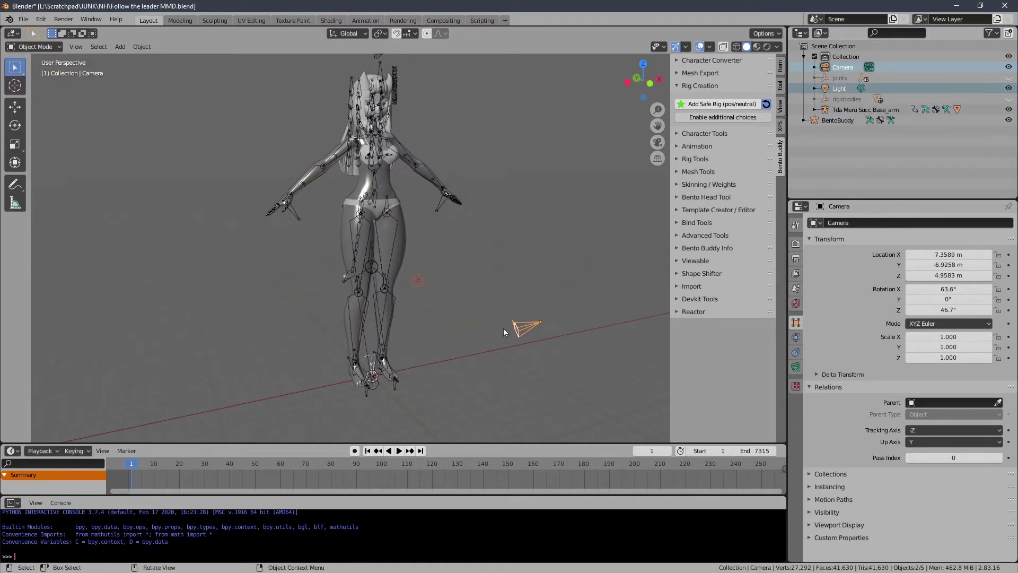
key("Delete")
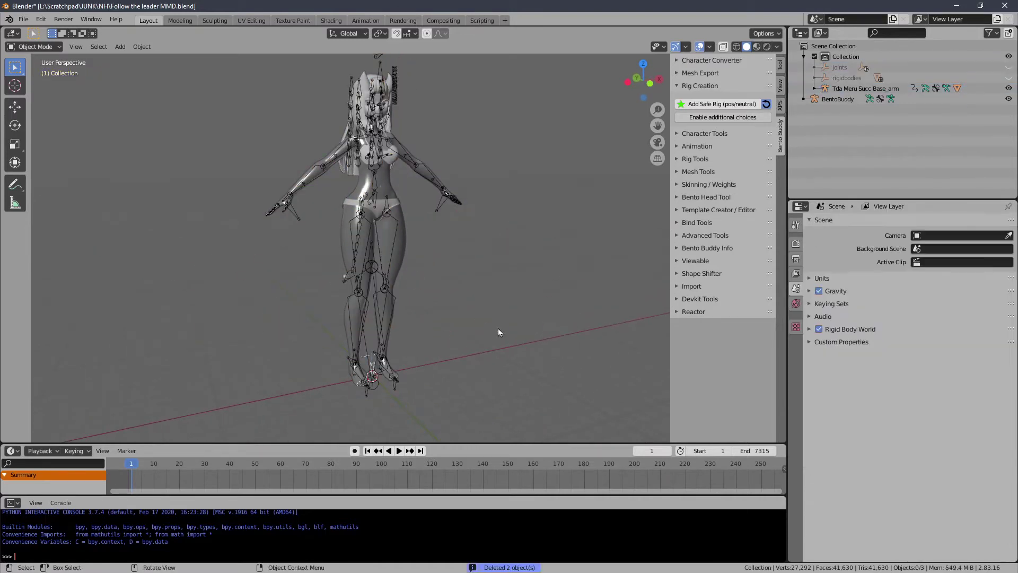
Unlock the X, Y and Z scale of the character's armature.
left_click(393, 244)
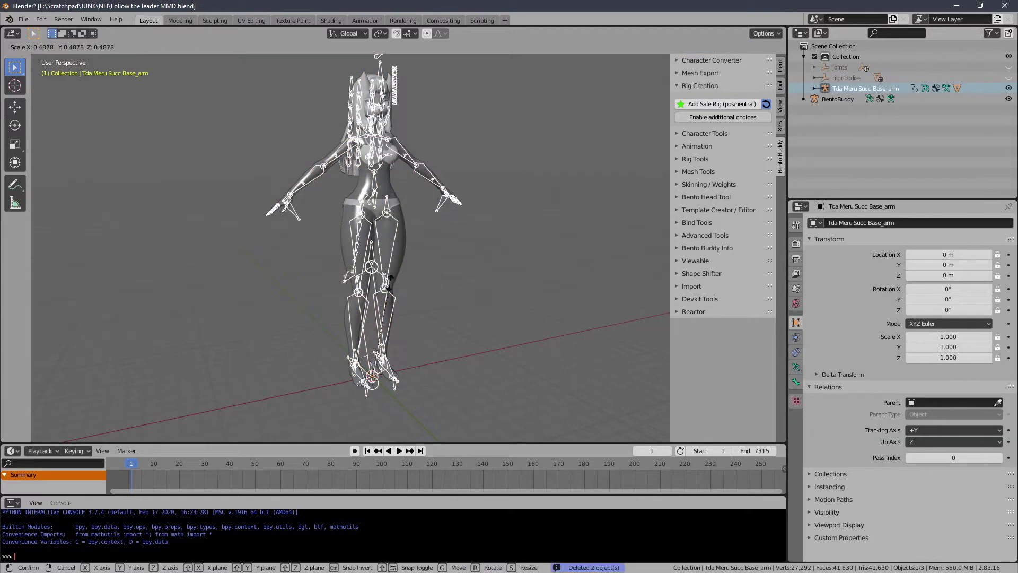
middle_click_drag(335, 246, 498, 277)
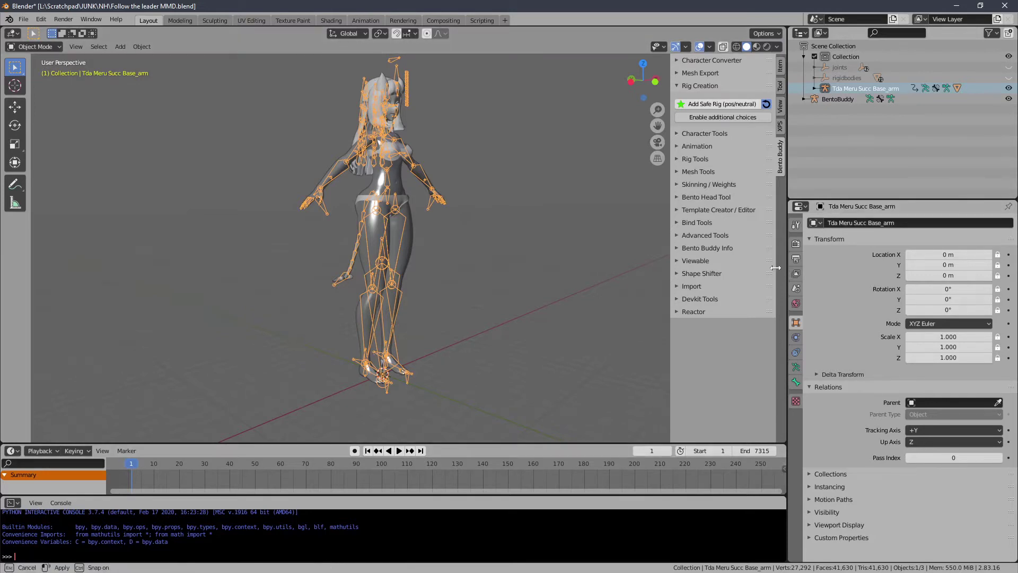
left_click_drag(787, 273, 710, 276)
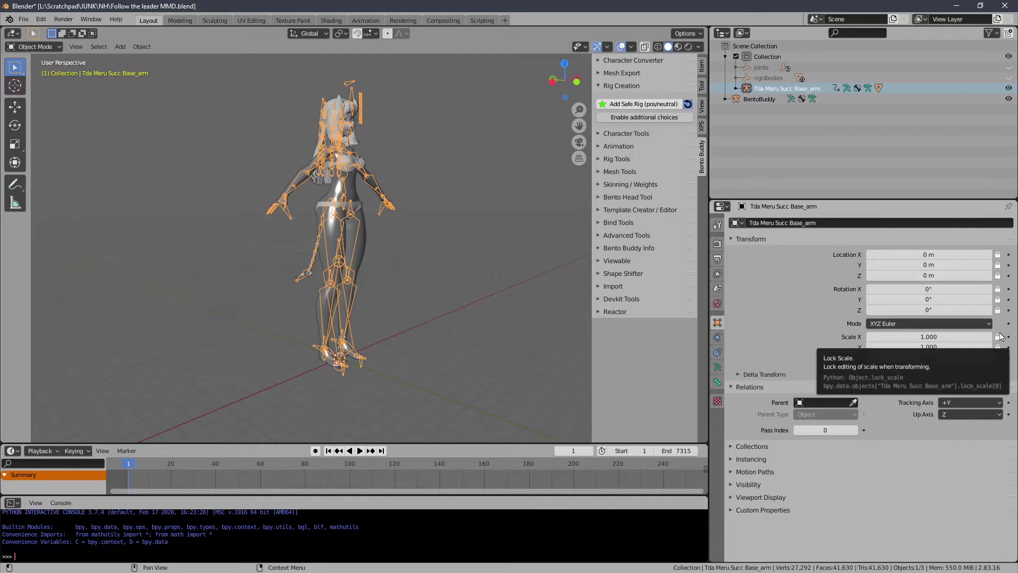
left_click_drag(999, 337, 998, 358)
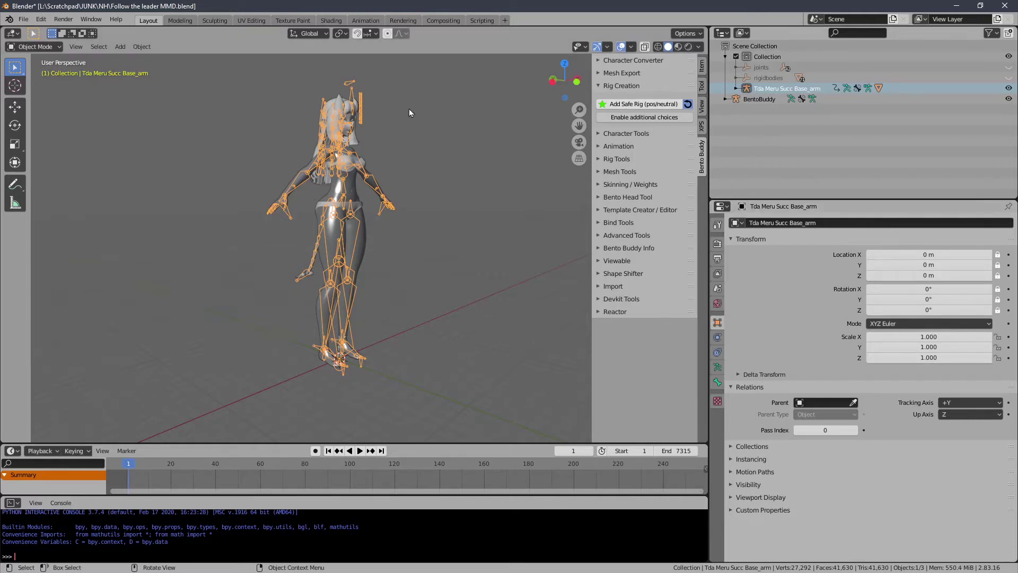
Scale the character's armature down to about 0.099 so its height matches the Bento Buddy rig.
key("s")
left_click(379, 266)
scroll(379, 265, "up", 5)
middle_click_drag(406, 230, 346, 209)
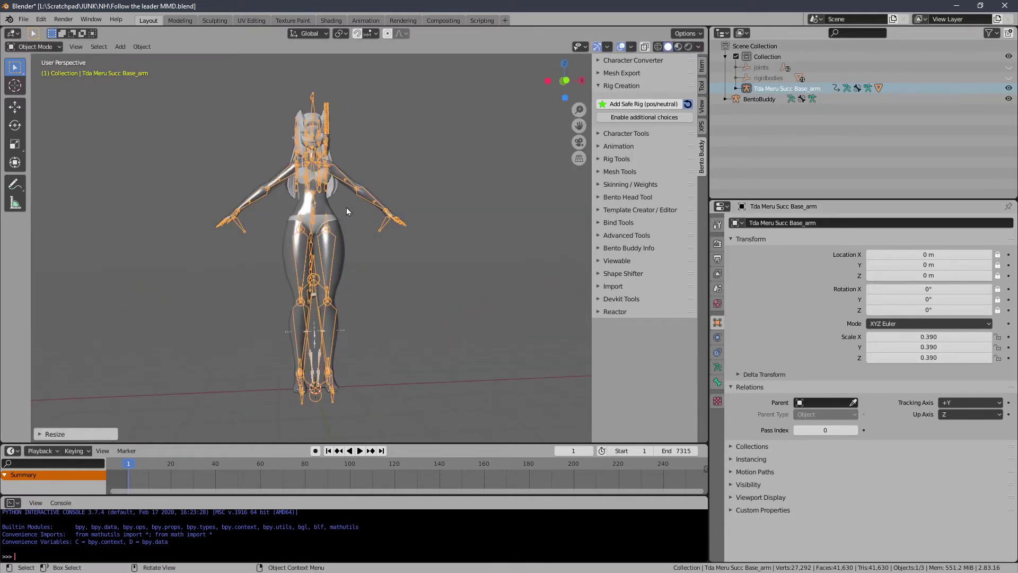
key("s")
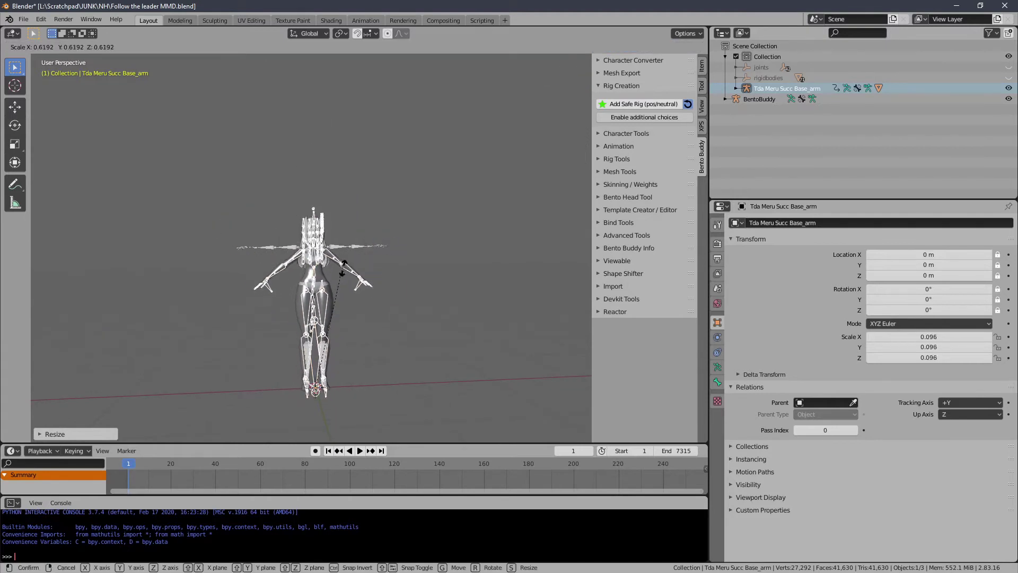
left_click(344, 268)
scroll(336, 187, "up", 5)
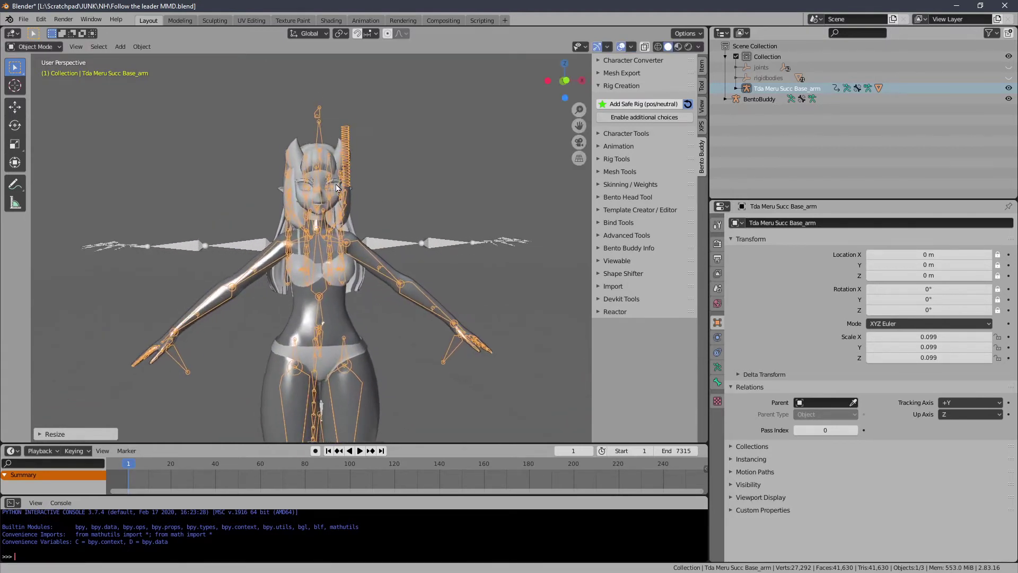
scroll(336, 187, "down", 4)
mouse_move(337, 187)
middle_mouse_down()
mouse_move(418, 206)
mouse_move(386, 182)
mouse_move(377, 186)
mouse_move(502, 199)
mouse_move(349, 180)
mouse_move(406, 209)
mouse_move(322, 191)
mouse_move(395, 200)
mouse_move(348, 189)
mouse_move(357, 188)
middle_mouse_up()
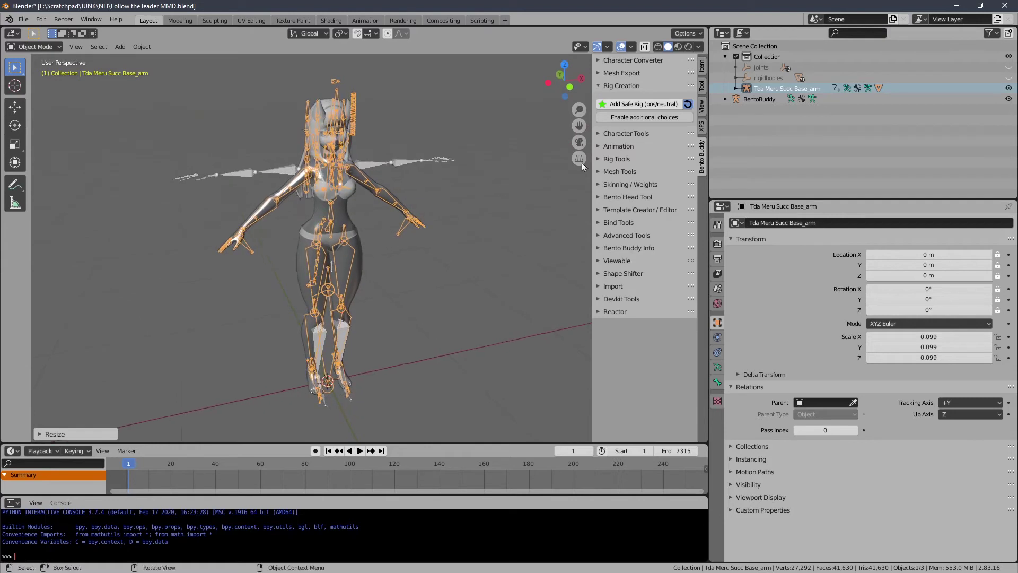
Delete the Bento Buddy reference rig from the scene.
left_click(600, 86)
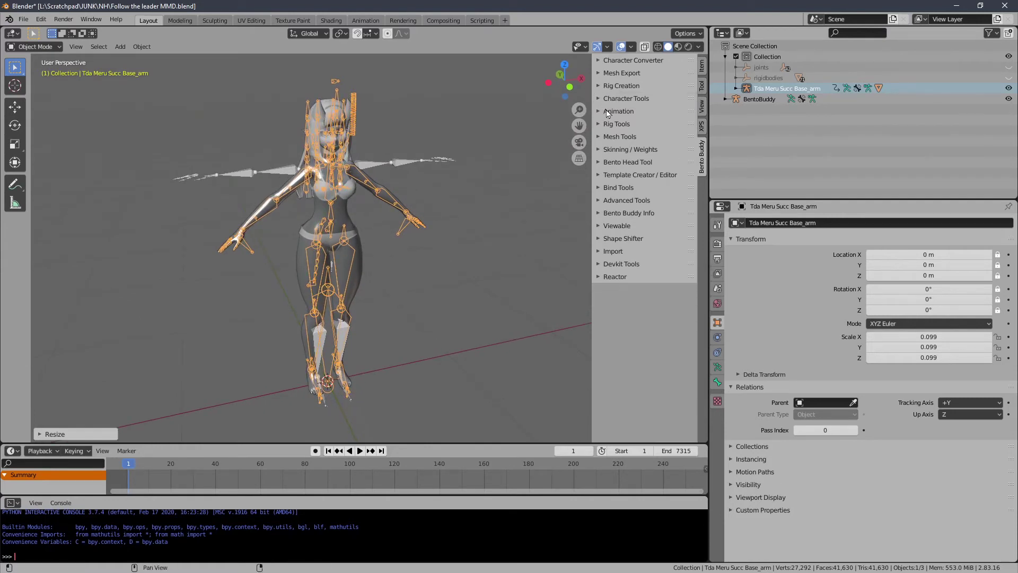
left_click_drag(592, 113, 541, 113)
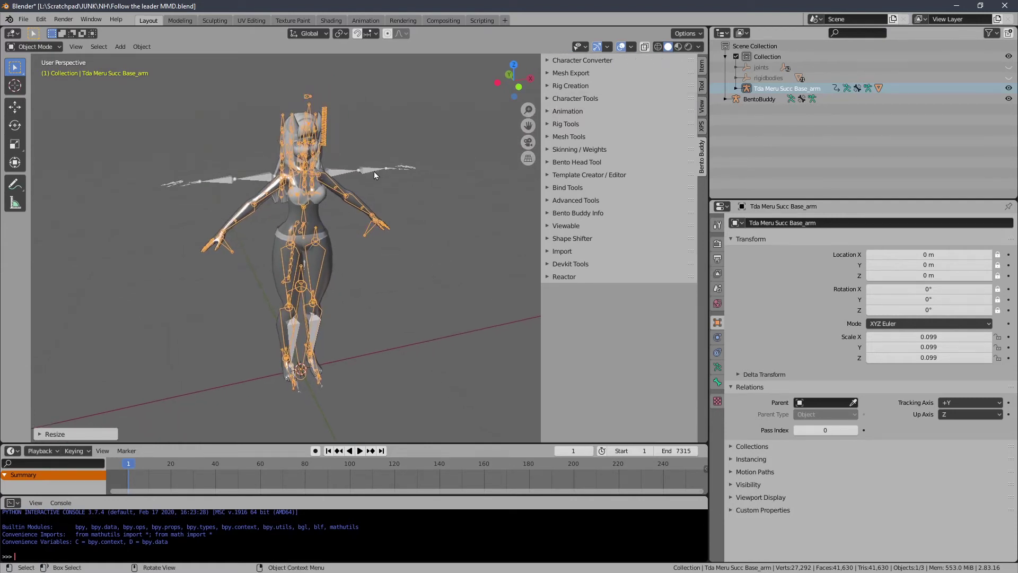
left_click(374, 171)
key("r")
key("Escape")
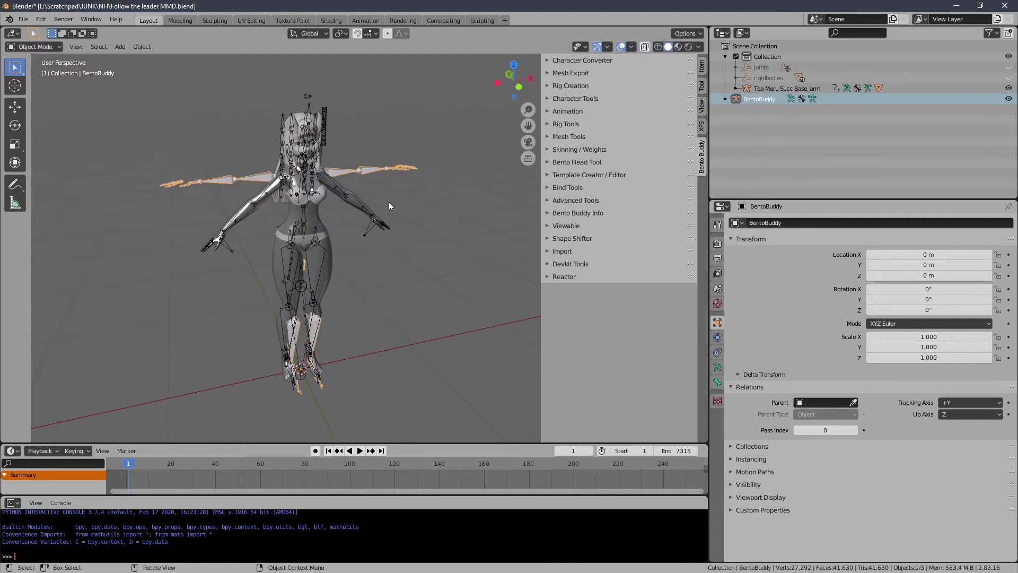
key("Delete")
Play and scrub the character's animation through the whole timeline to check its motion, and return to frame 1.
left_click(323, 266)
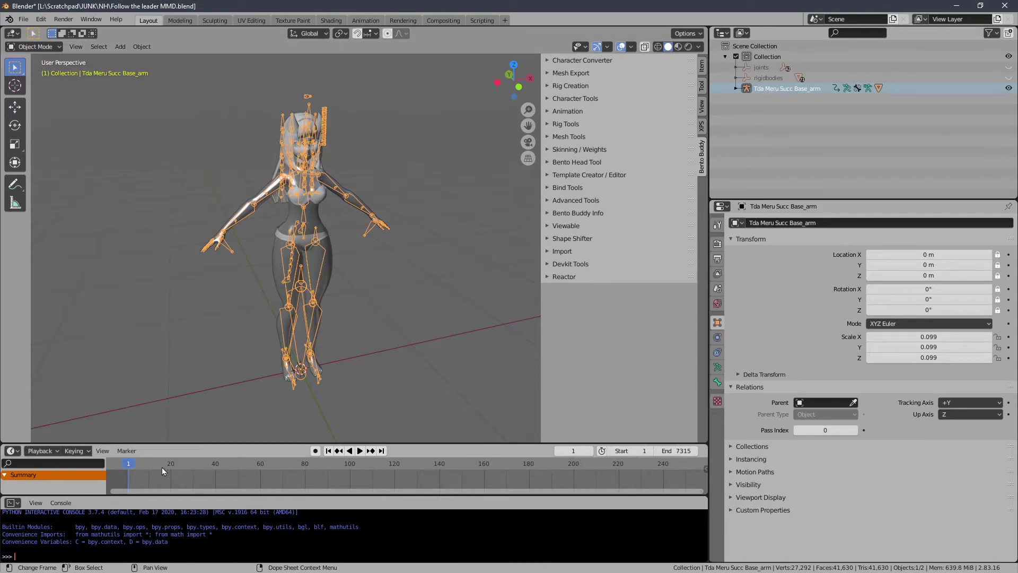
key("space")
left_click_drag(243, 479, 472, 479)
key("space")
scroll(377, 476, "down", 10)
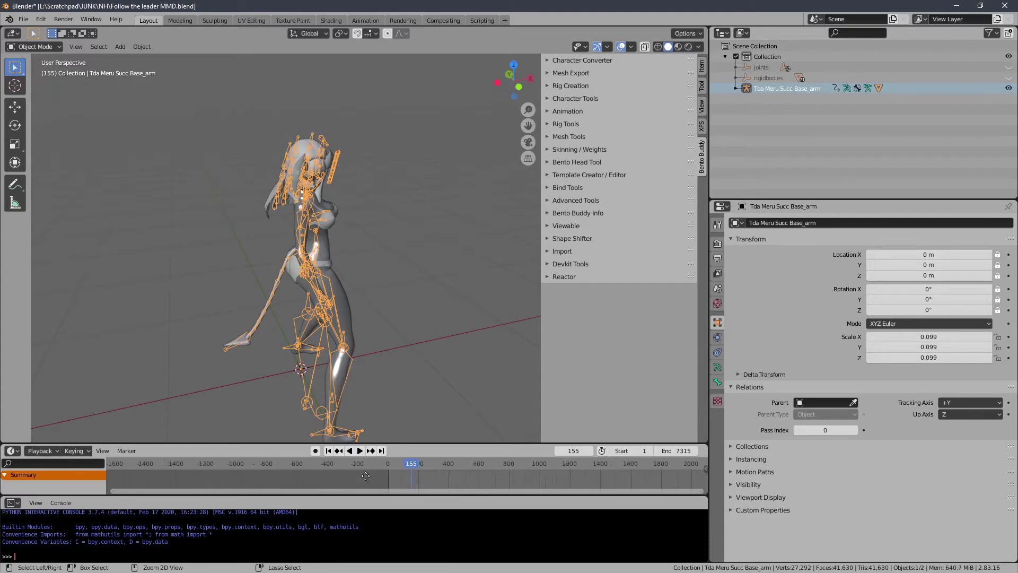
key("space")
left_click_drag(285, 464, 587, 484)
key("space")
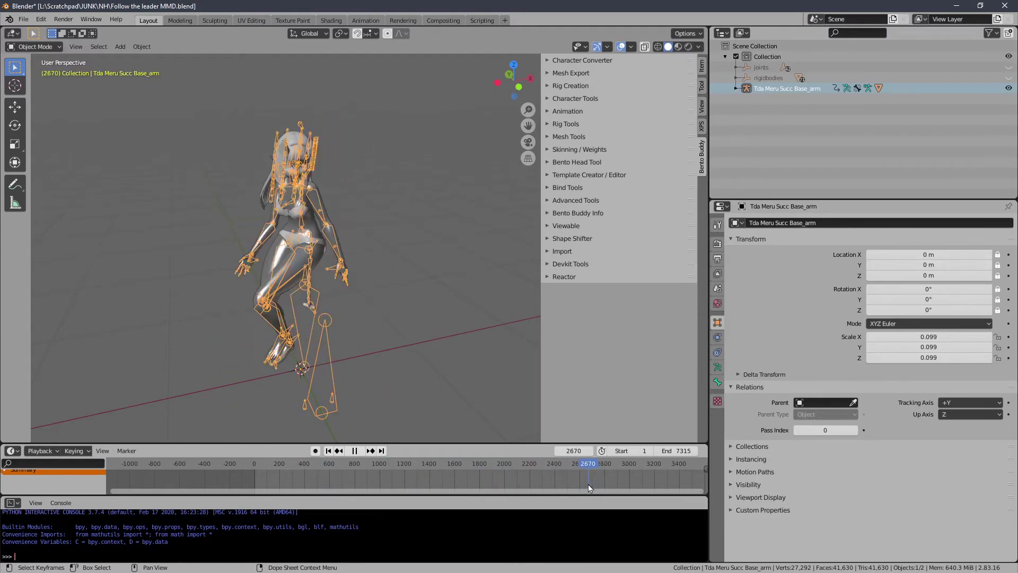
scroll(546, 486, "down", 5)
left_click_drag(482, 467, 628, 481)
scroll(615, 482, "down", 6)
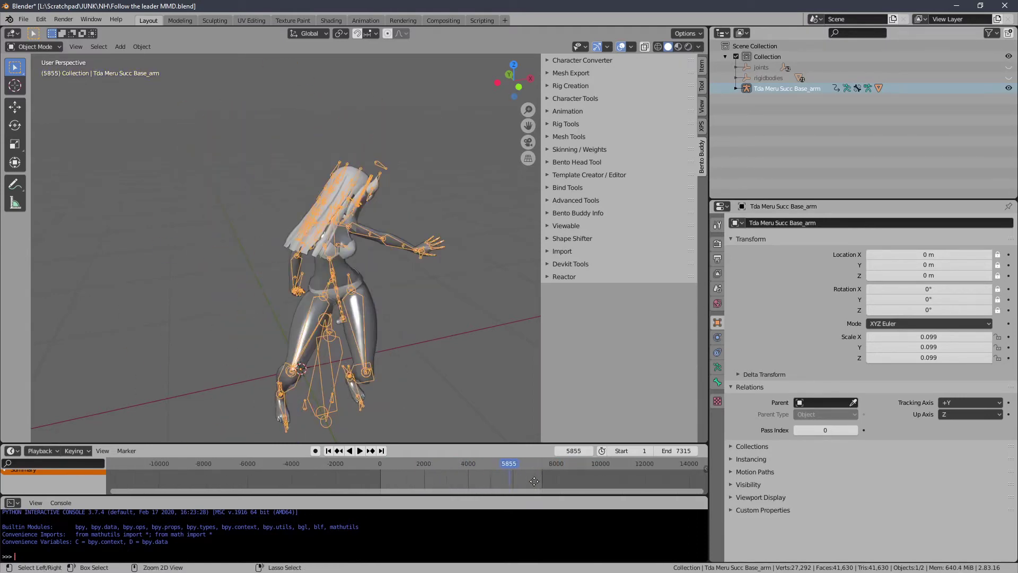
left_click(414, 465)
key("space")
mouse_move(413, 465)
left_mouse_down()
mouse_move(428, 466)
mouse_move(405, 467)
mouse_move(423, 467)
left_mouse_up()
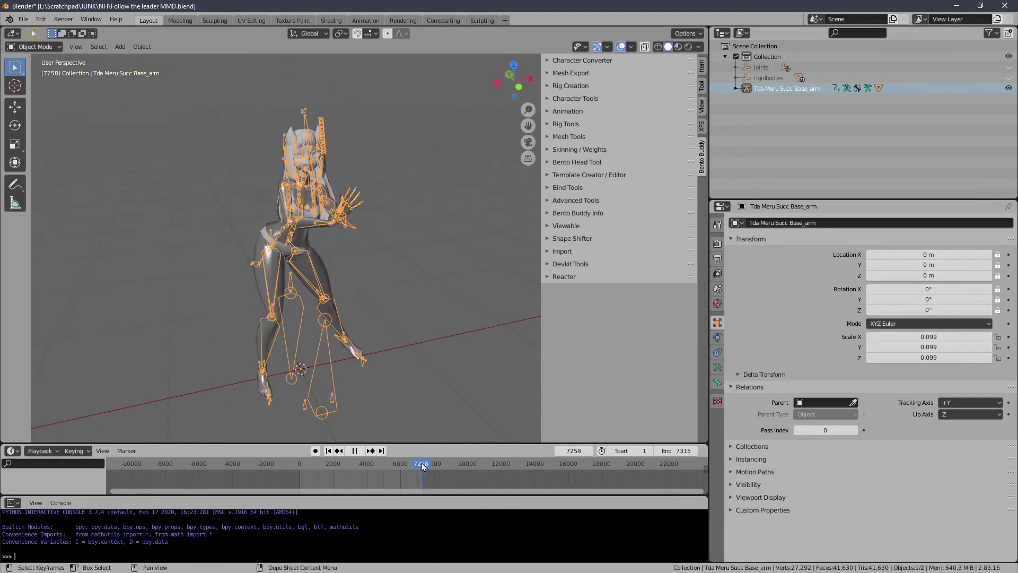
left_click(329, 451)
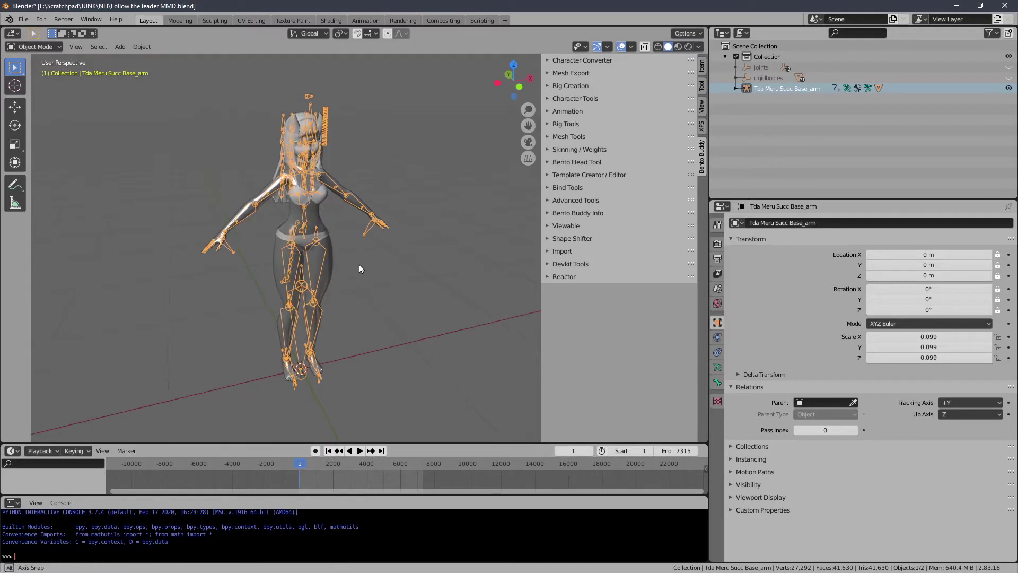
middle_click_drag(359, 265, 486, 200)
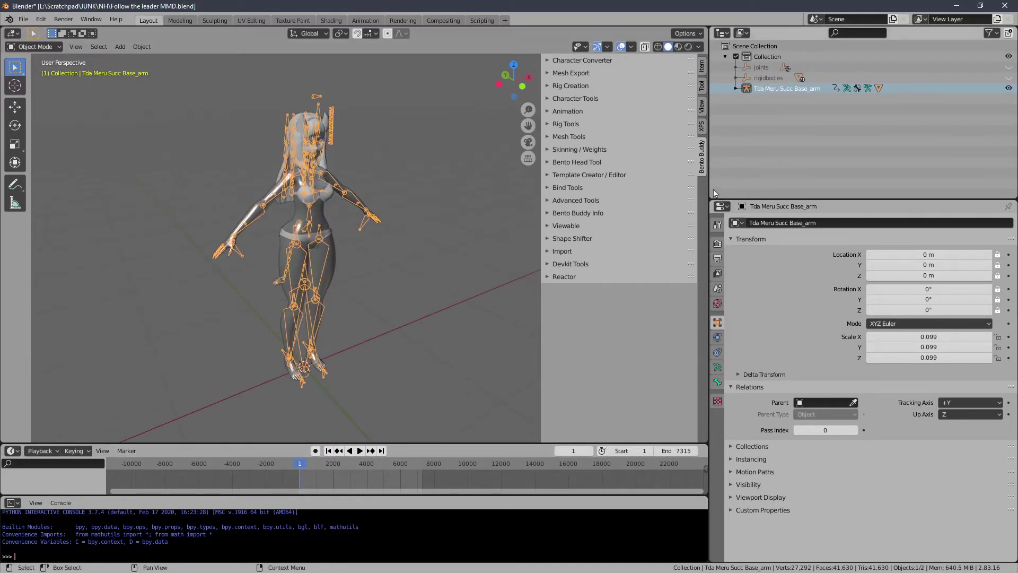
left_click_drag(708, 186, 778, 186)
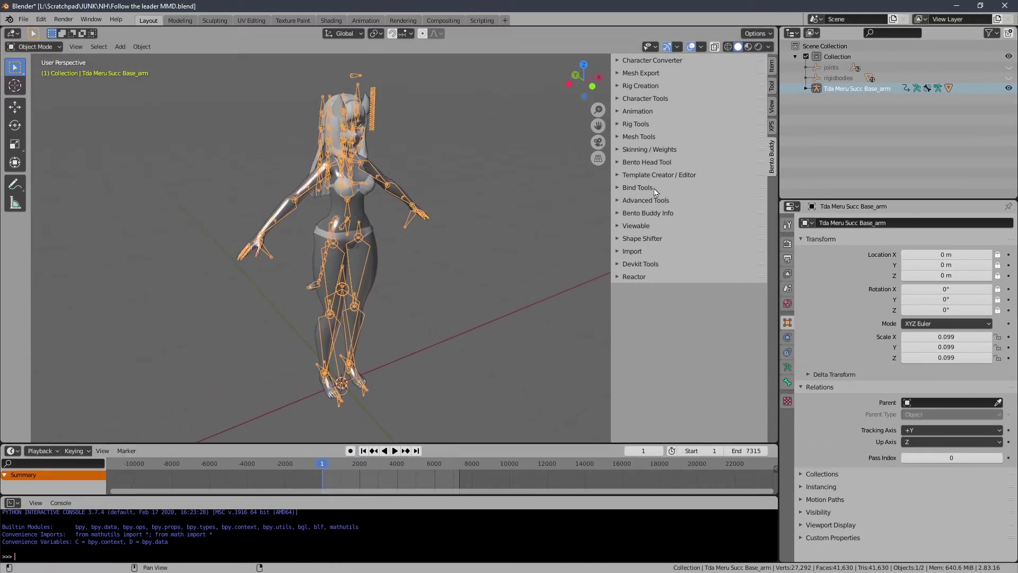
Load the retarget map "Miku Miku Dance (MMD).bbm" onto the character's armature.
left_click(636, 100)
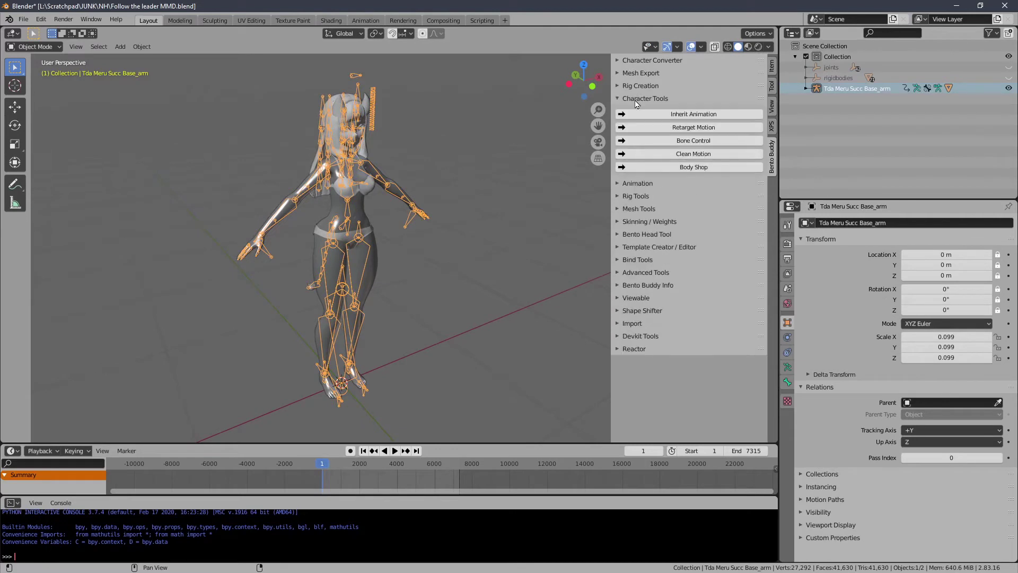
middle_click_drag(482, 163, 514, 179)
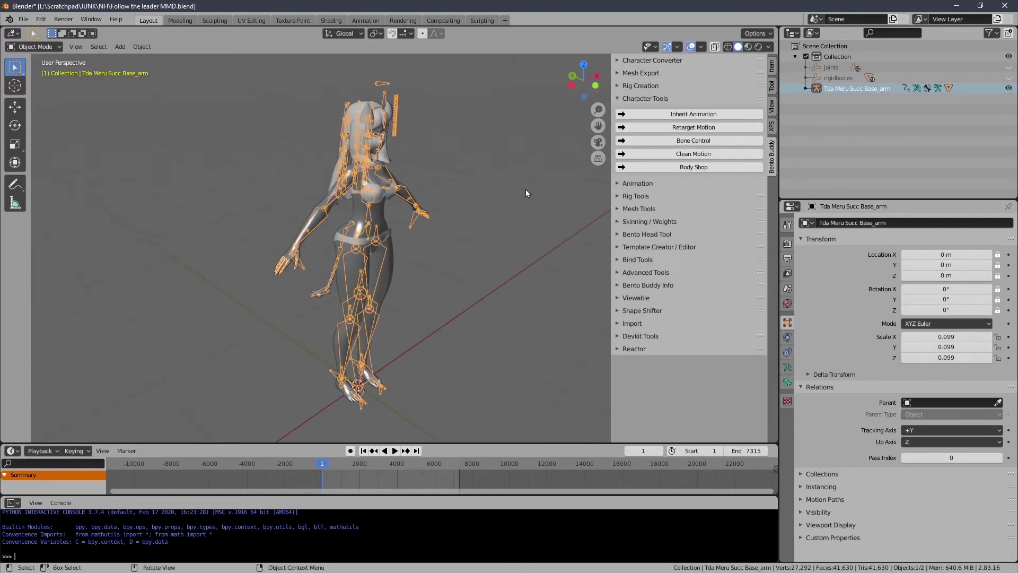
left_click(638, 129)
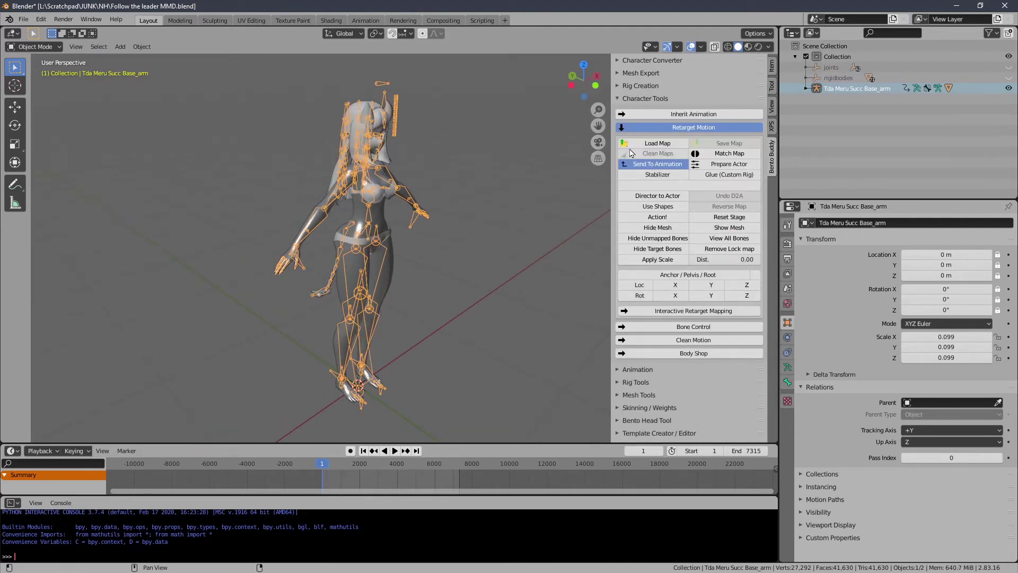
left_click(646, 144)
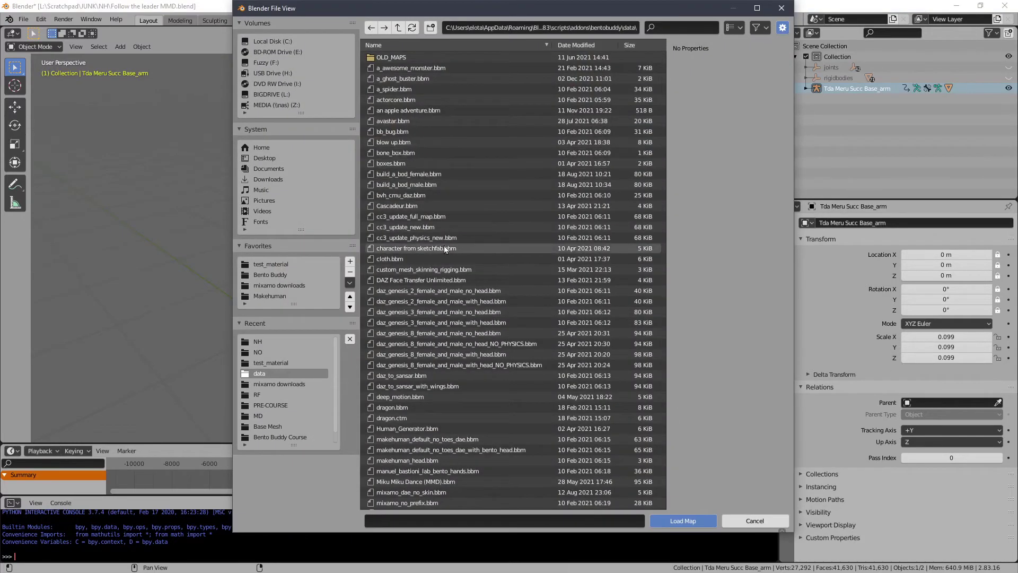
left_click(450, 482)
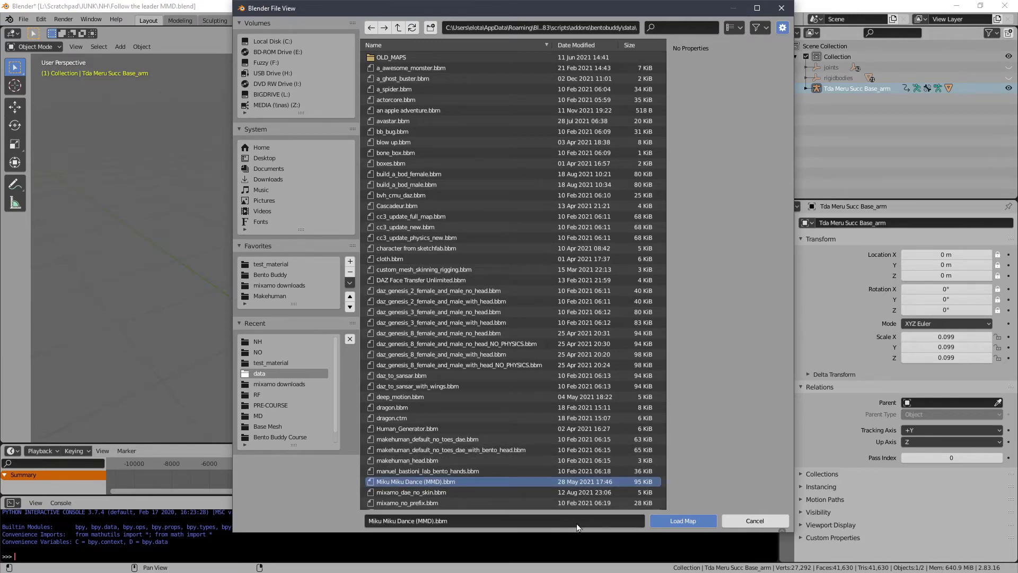
left_click(664, 520)
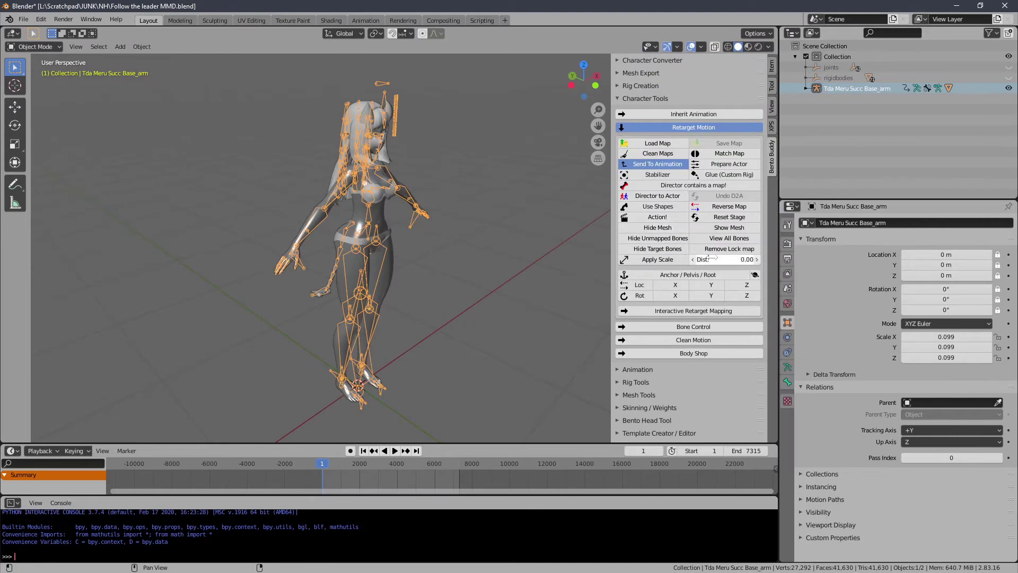
Set the retarget distance to 0.66, run the retarget Action, and scrub the timeline to check the motion before returning to frame 1.
left_click_drag(711, 258, 746, 257)
left_click(658, 217)
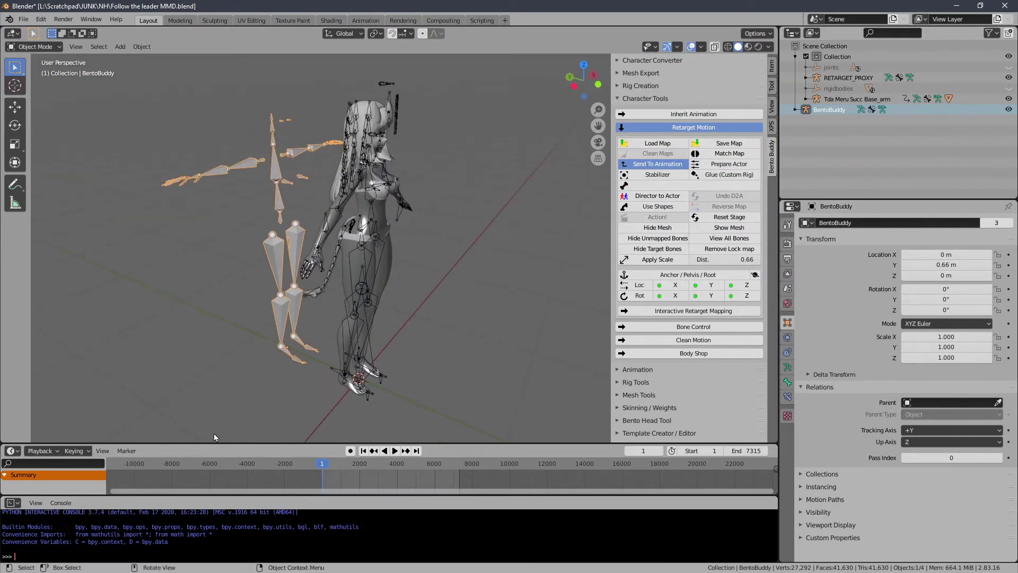
left_click_drag(327, 466, 356, 470)
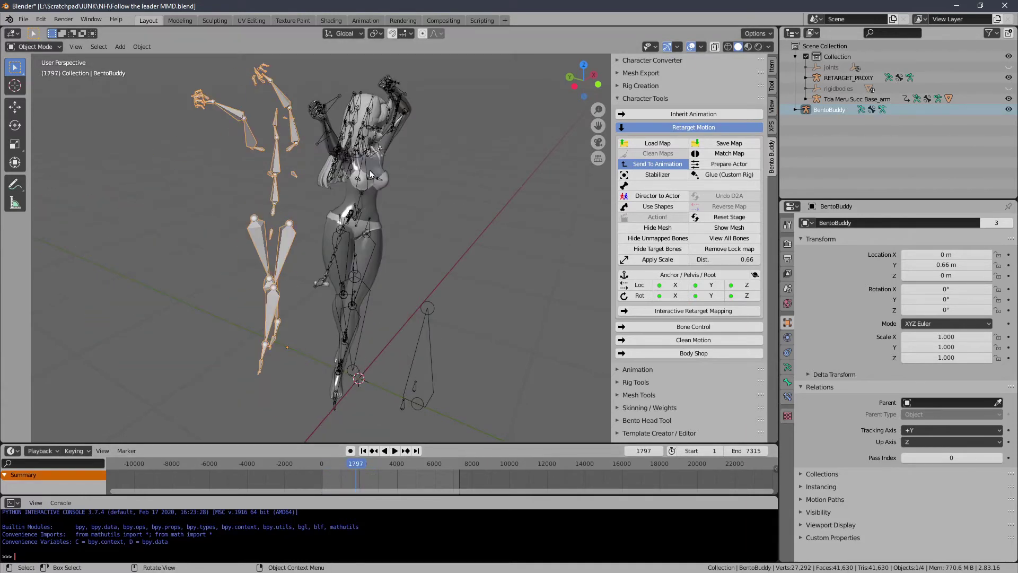
left_click(363, 452)
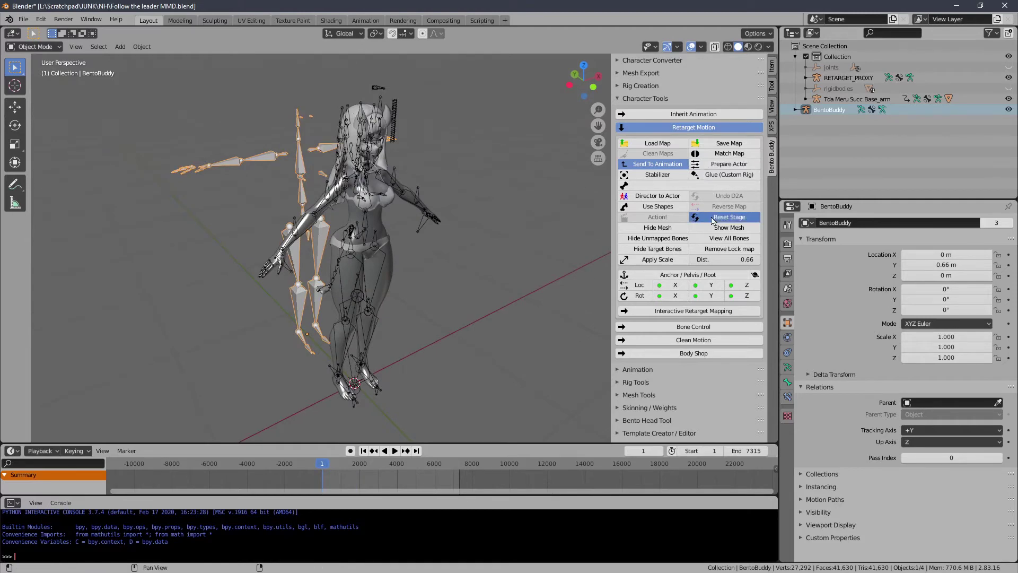
Reset the retarget stage and inspect the angle of the character's arms up close.
left_click(730, 217)
middle_click_drag(446, 212, 366, 281)
scroll(359, 287, "up", 5)
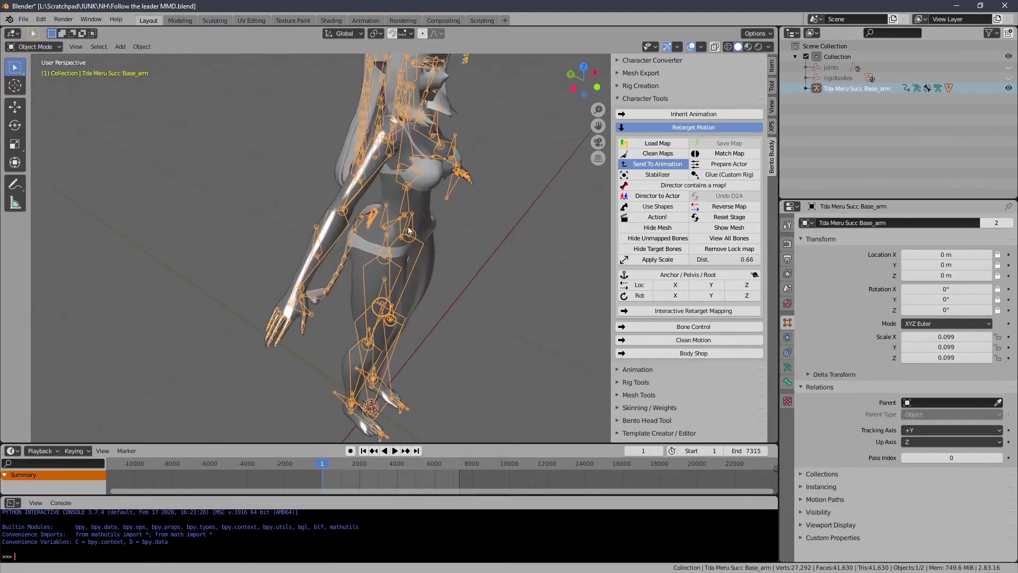
middle_click_drag(244, 402, 273, 273)
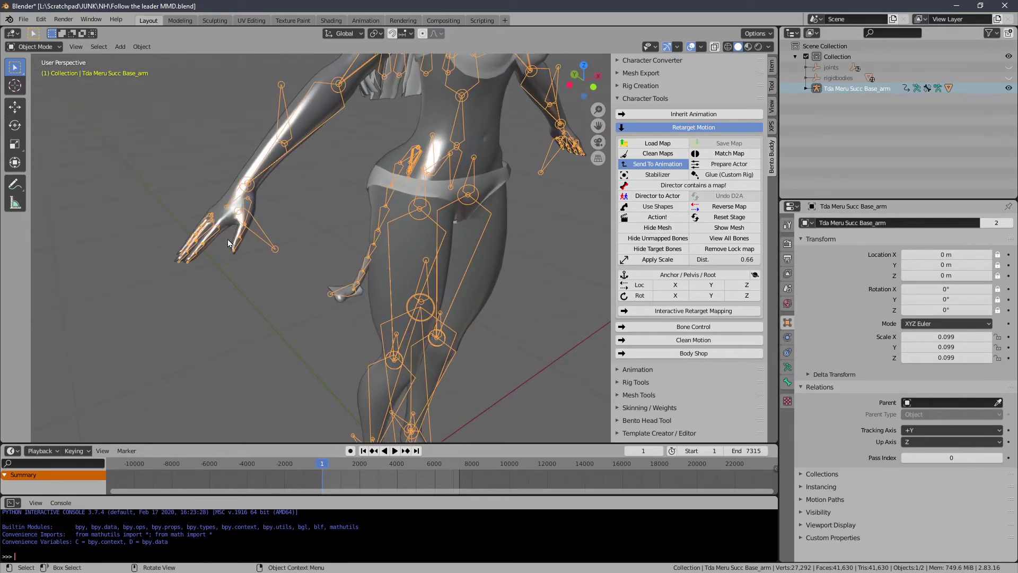
middle_click_drag(256, 242, 280, 303)
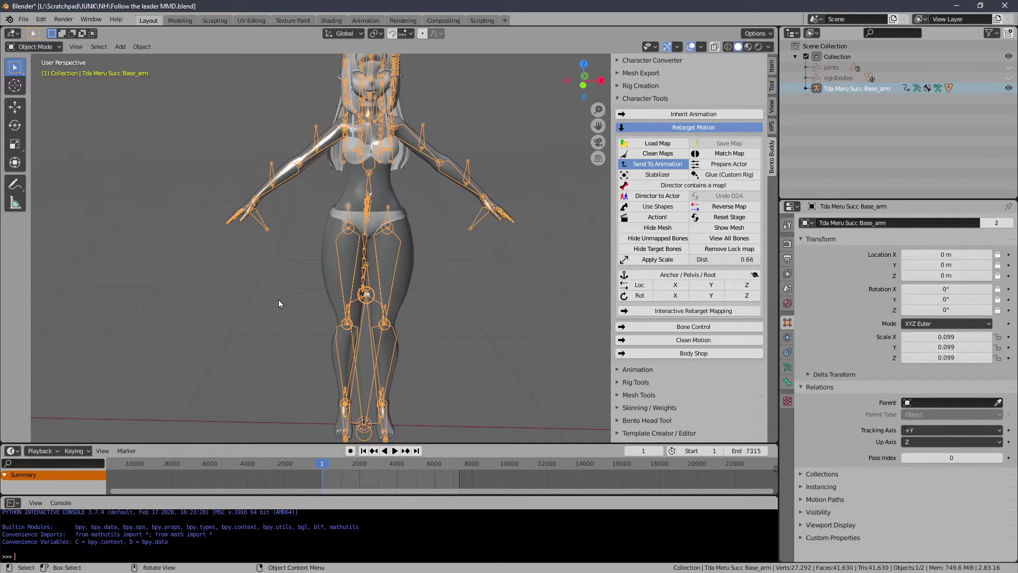
Put the armature in Pose Mode, viewed from the front, and select the left upper arm bone.
key("KP_1")
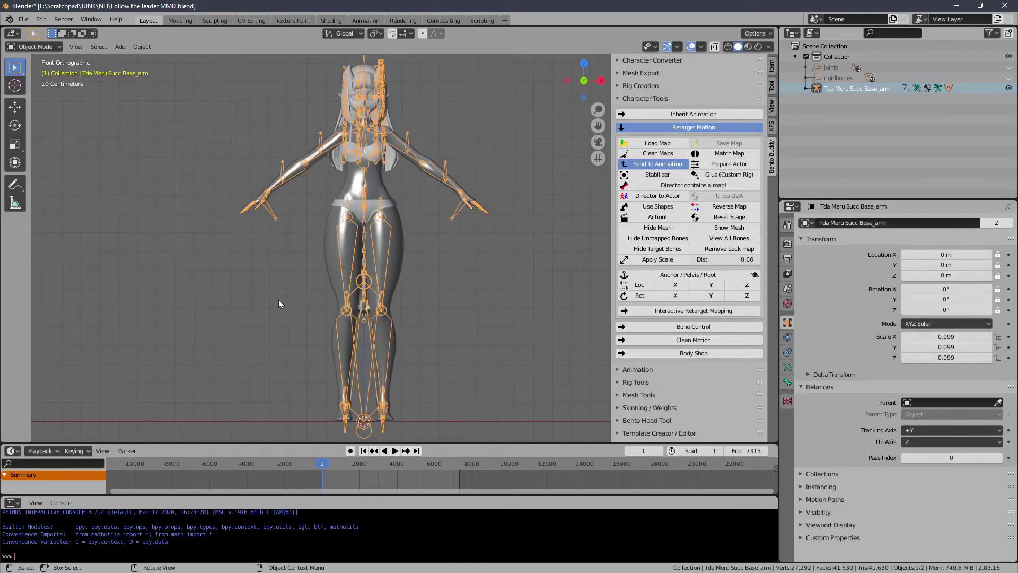
left_click(58, 47)
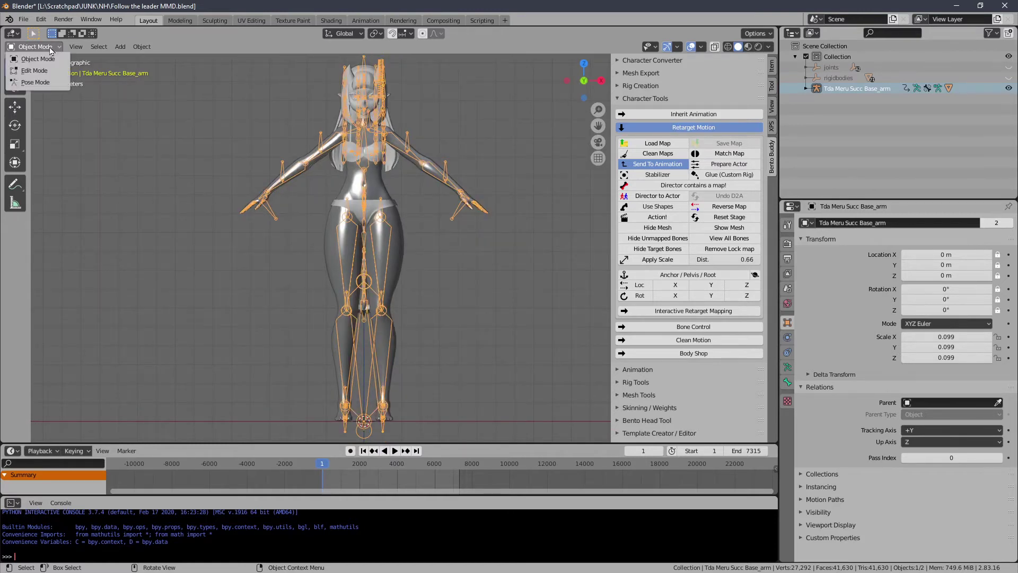
left_click(37, 82)
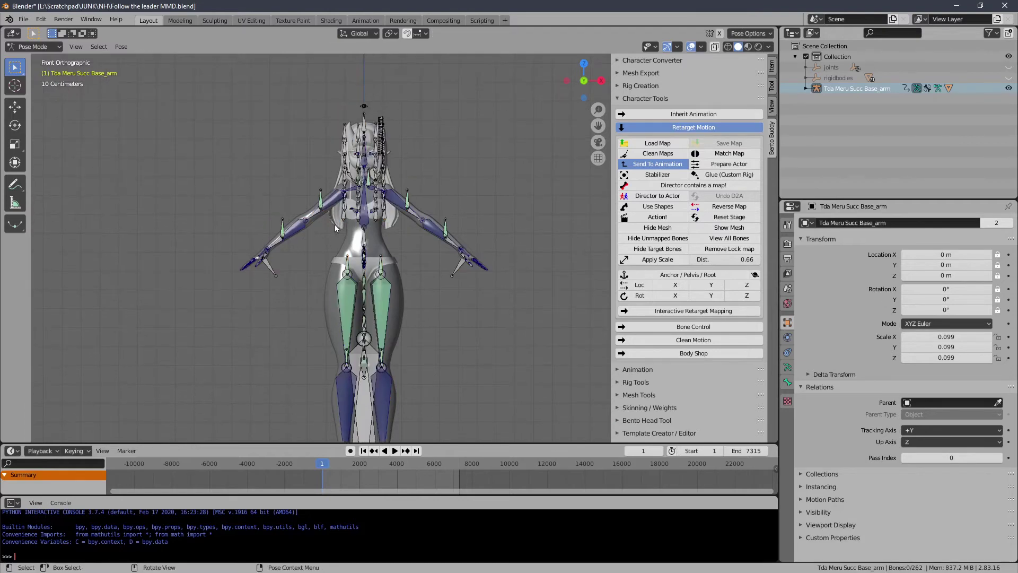
scroll(326, 212, "up", 4)
left_click(449, 163)
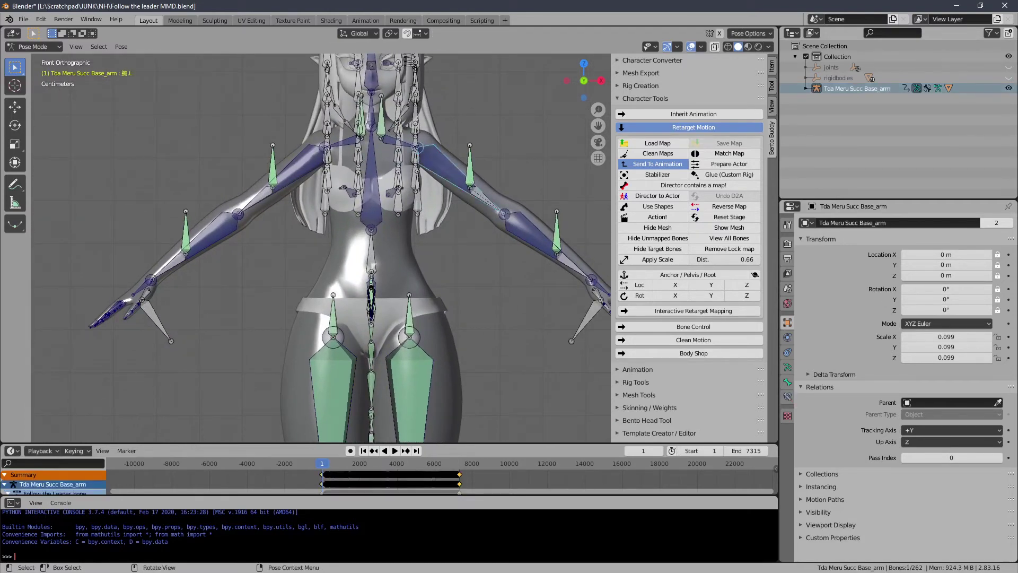
key("r")
right_click(483, 171)
middle_click_drag(483, 172, 409, 170, "shift")
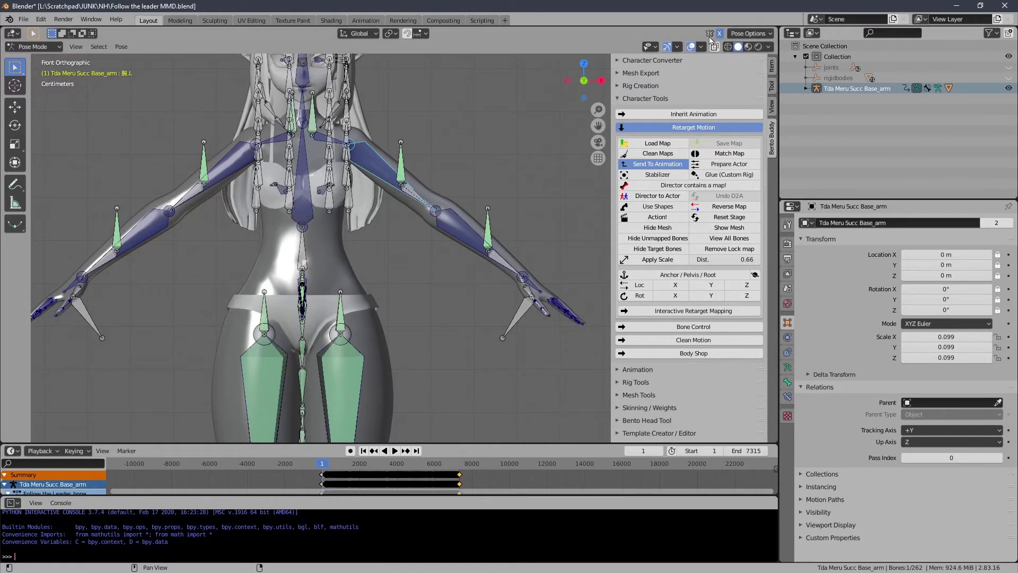
key("r")
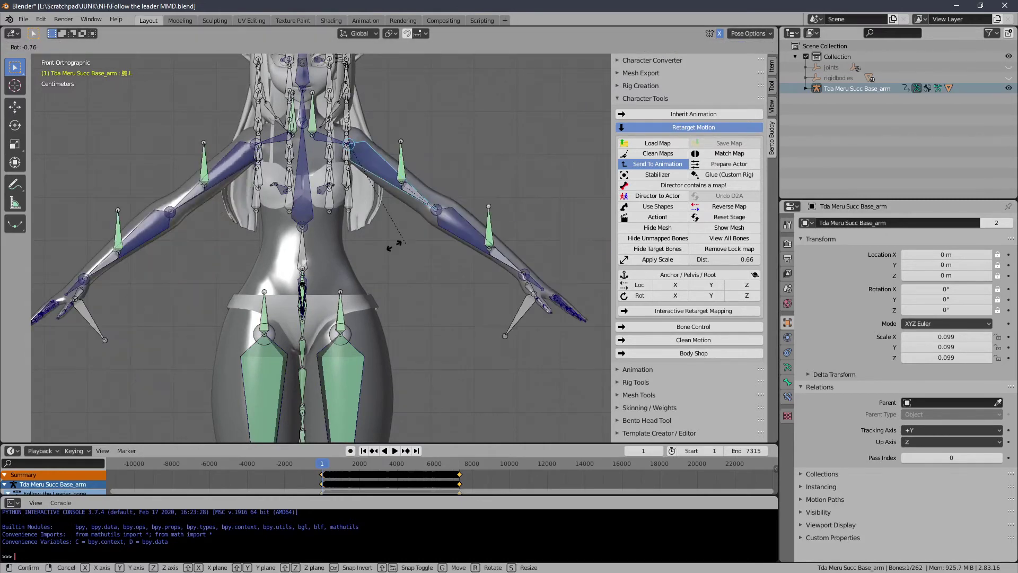
right_click(386, 248)
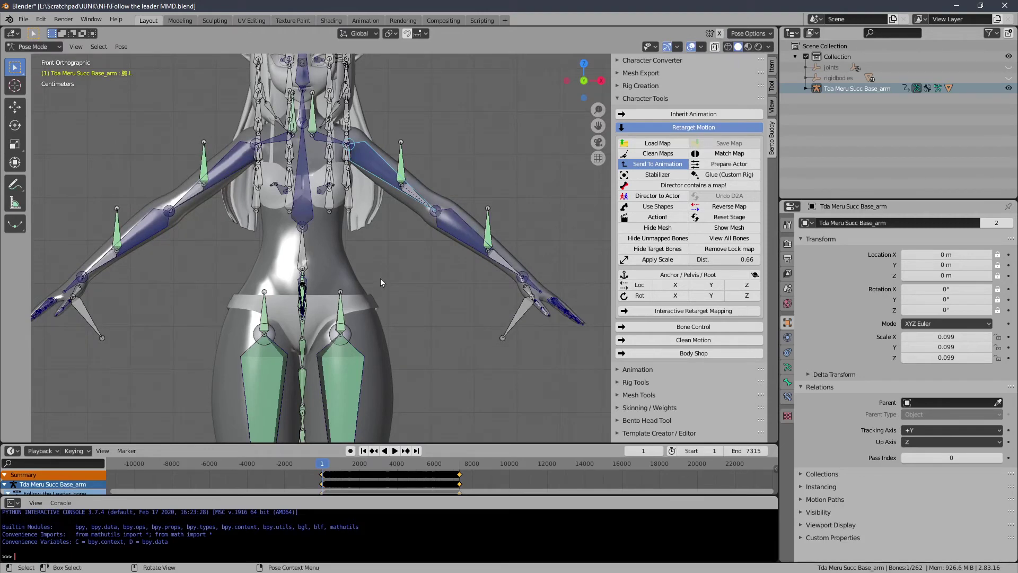
Rotate the left upper arm bone upward until the arm is horizontal for a T-pose.
scroll(371, 243, "down", 8, "ctrl")
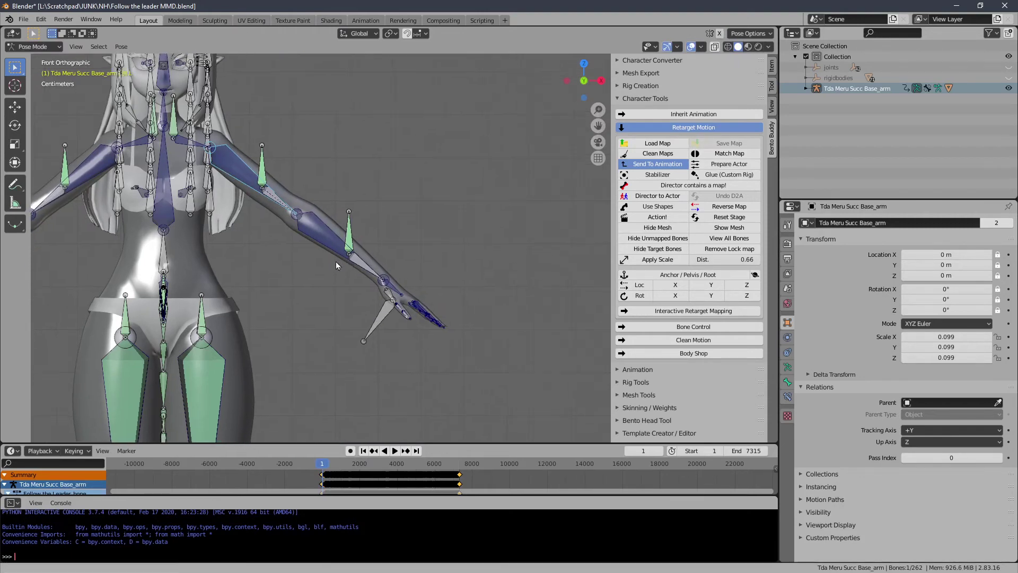
scroll(323, 266, "up", 2)
key("r")
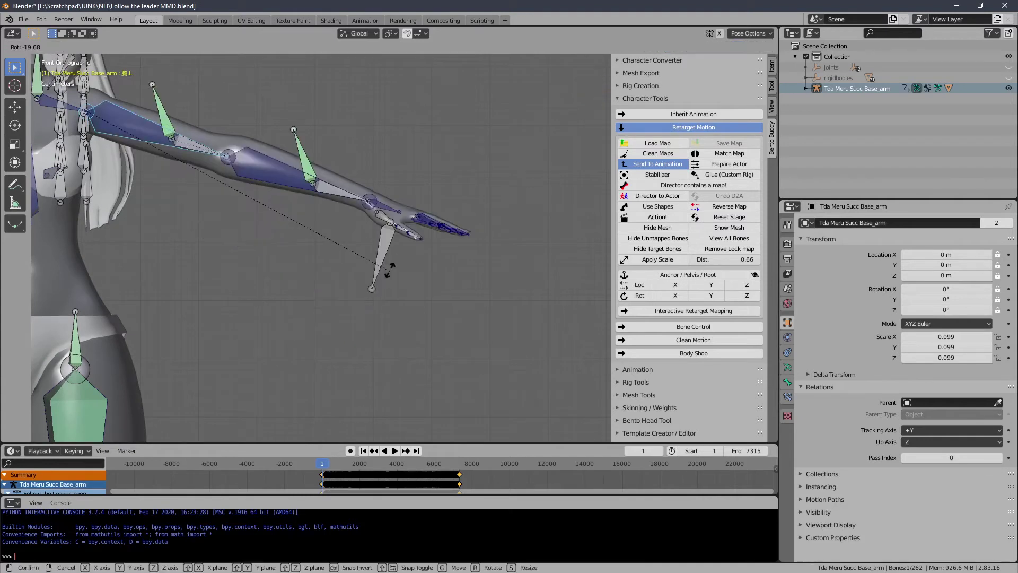
left_click(387, 265)
middle_click_drag(387, 266, 418, 271, "shift")
key("r")
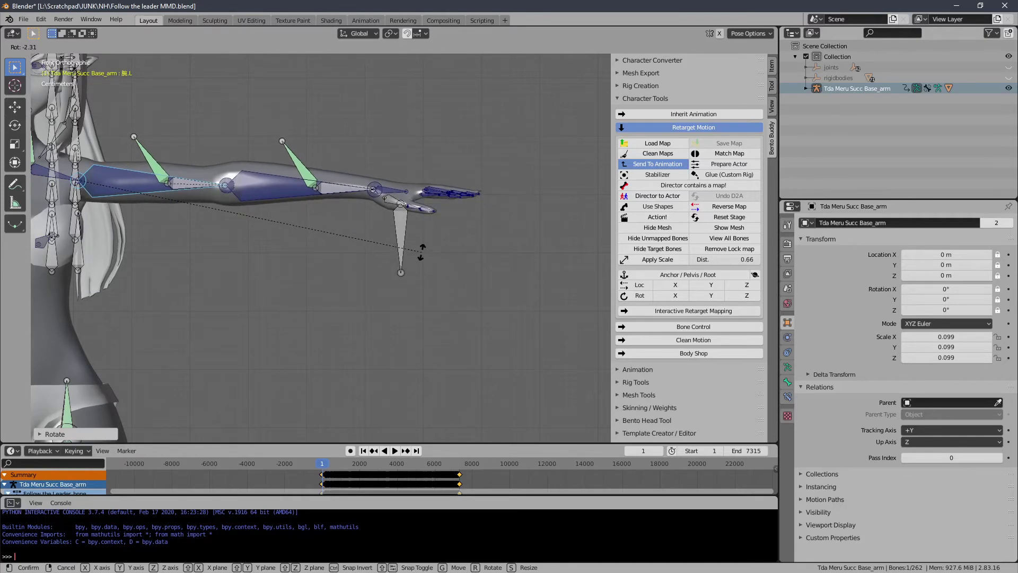
left_click(422, 257)
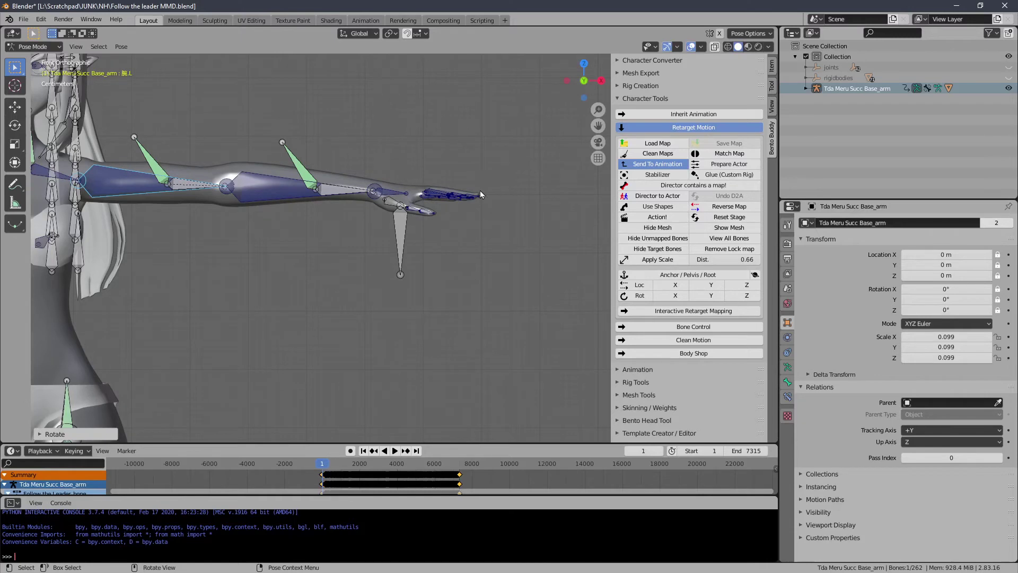
Rotate the right upper arm bone upward by about 35 degrees so that arm is horizontal to complete the T-pose.
middle_click_drag(161, 225, 519, 249, "shift")
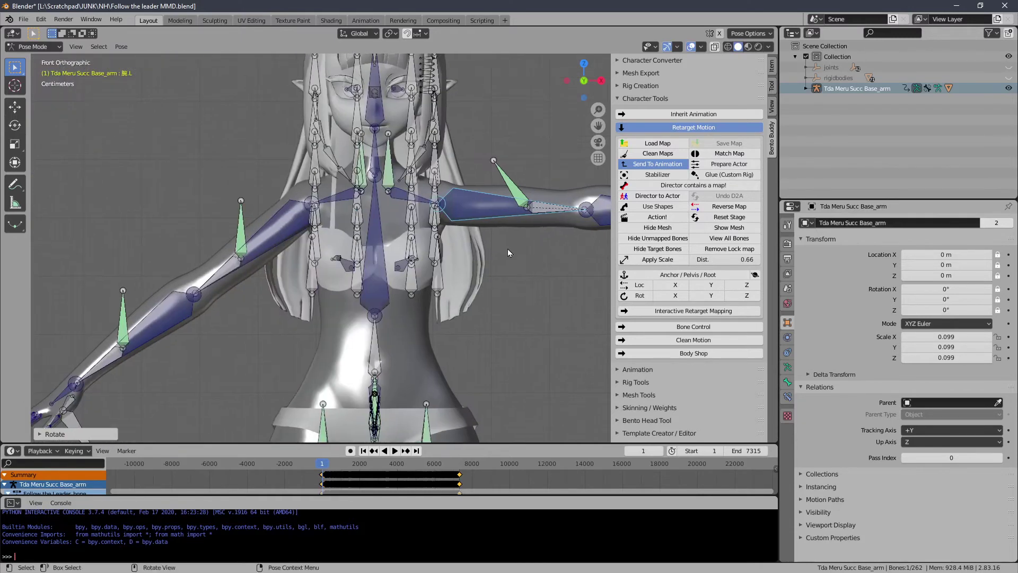
middle_click_drag(289, 233, 326, 234, "shift")
middle_click_drag(237, 310, 375, 294, "shift")
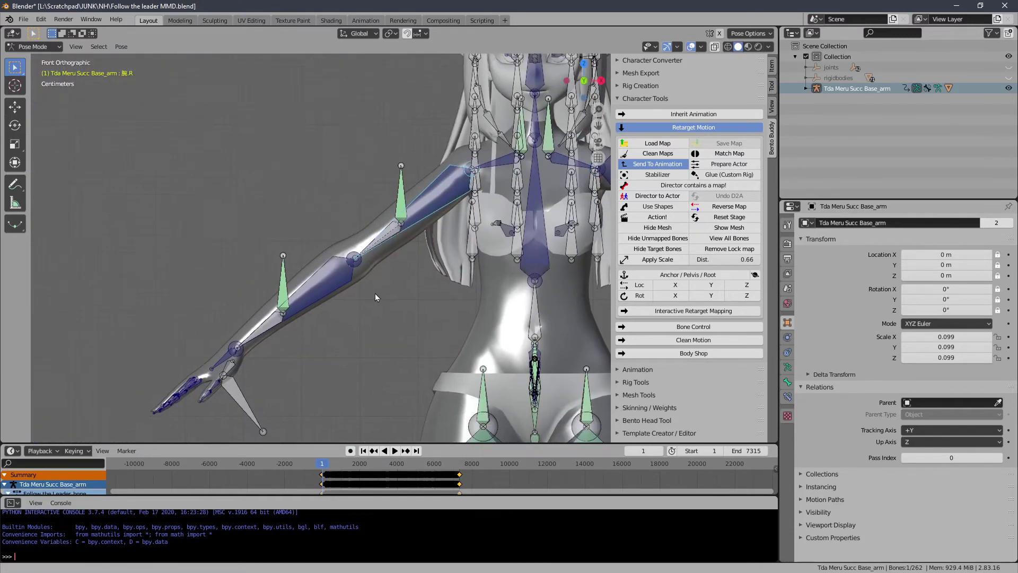
key("r")
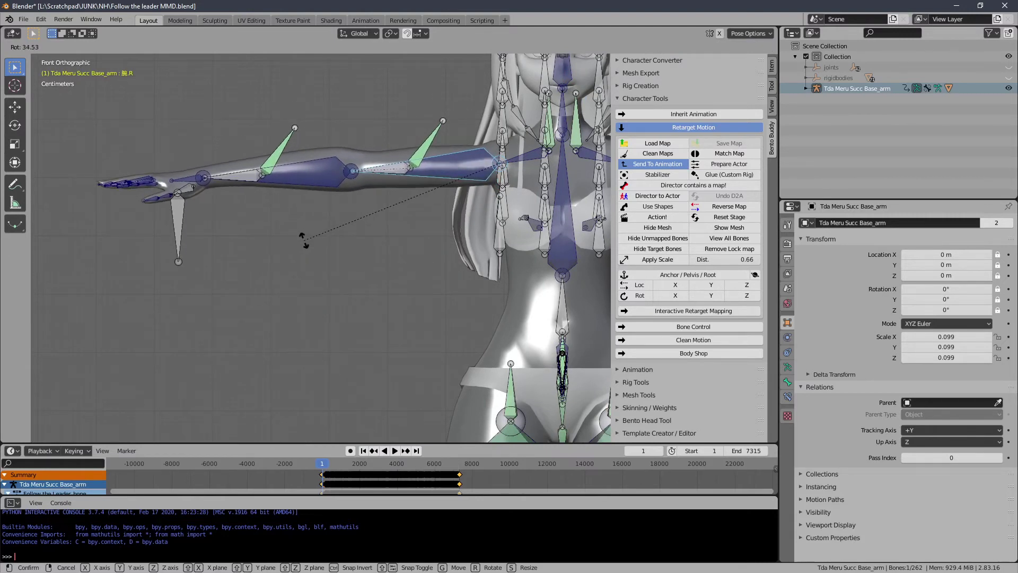
left_click(248, 247)
middle_click_drag(63, 245, 257, 255, "shift")
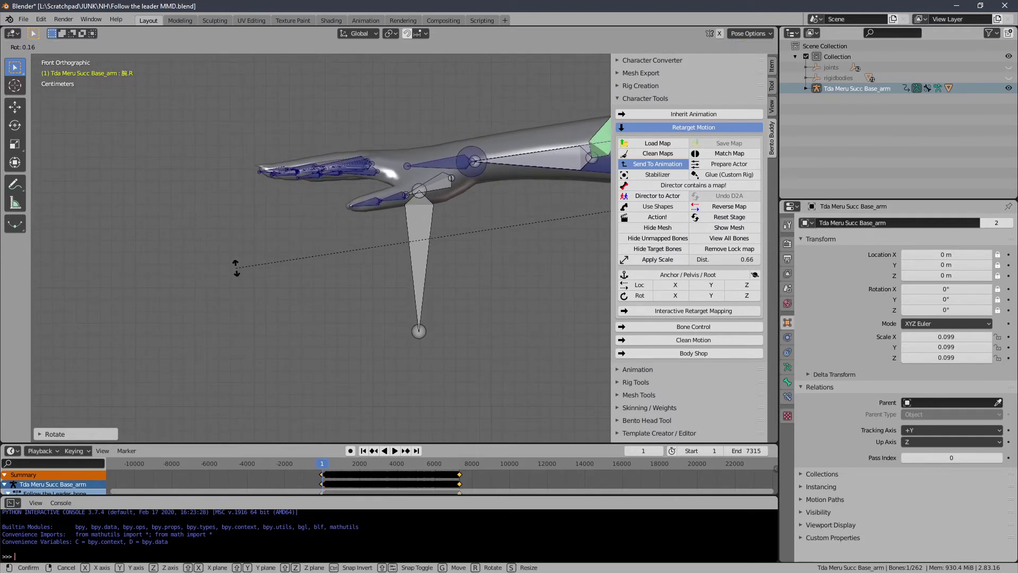
left_click(236, 264)
middle_click_drag(286, 265, 288, 358, "ctrl")
middle_click_drag(348, 327, 180, 317, "shift")
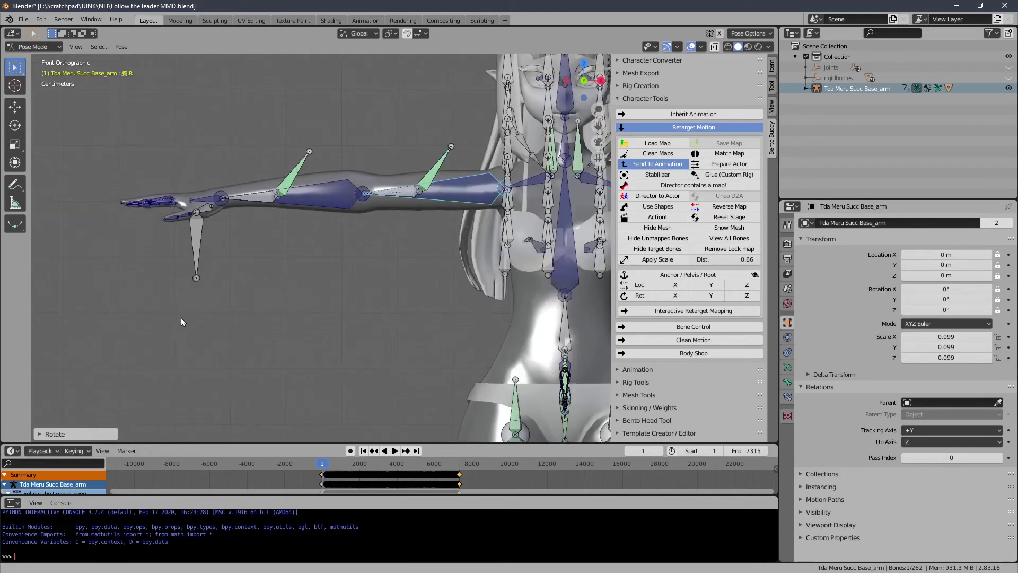
middle_click_drag(325, 303, 337, 365, "ctrl")
middle_click_drag(341, 357, 312, 369, "shift")
middle_click_drag(313, 353, 418, 305, "shift")
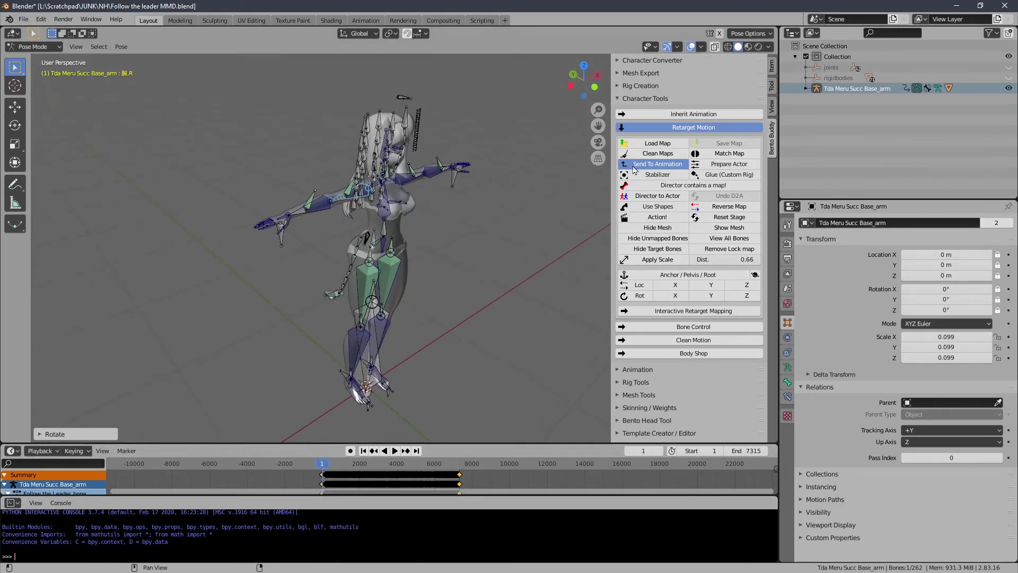
Create a reference pose from the armature's current T-pose with Bento Buddy's animation reference pose features, and view the character from several angles.
left_click(634, 103)
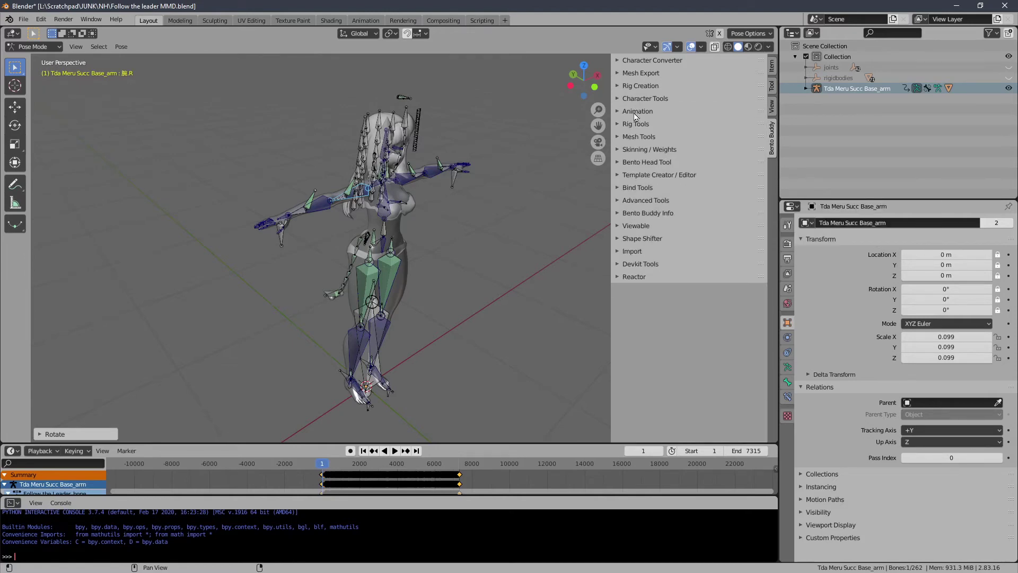
left_click(636, 112)
middle_click_drag(514, 157, 461, 170)
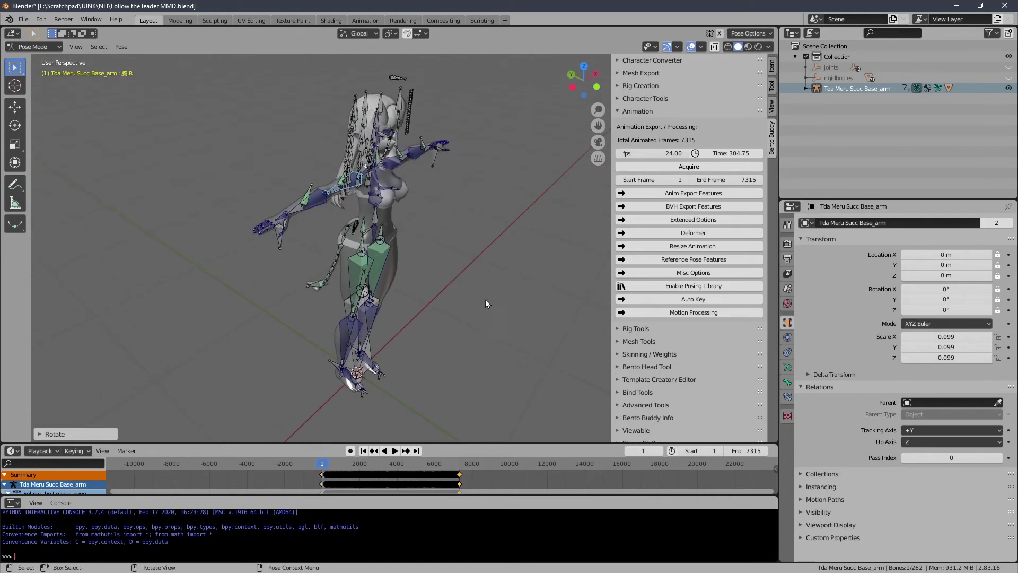
left_click(635, 260)
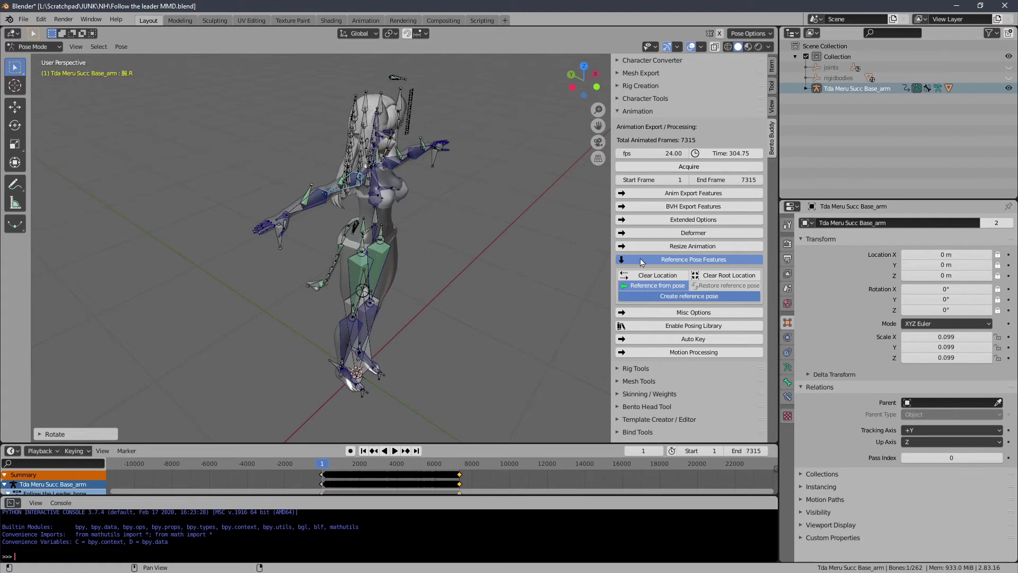
left_click(690, 296)
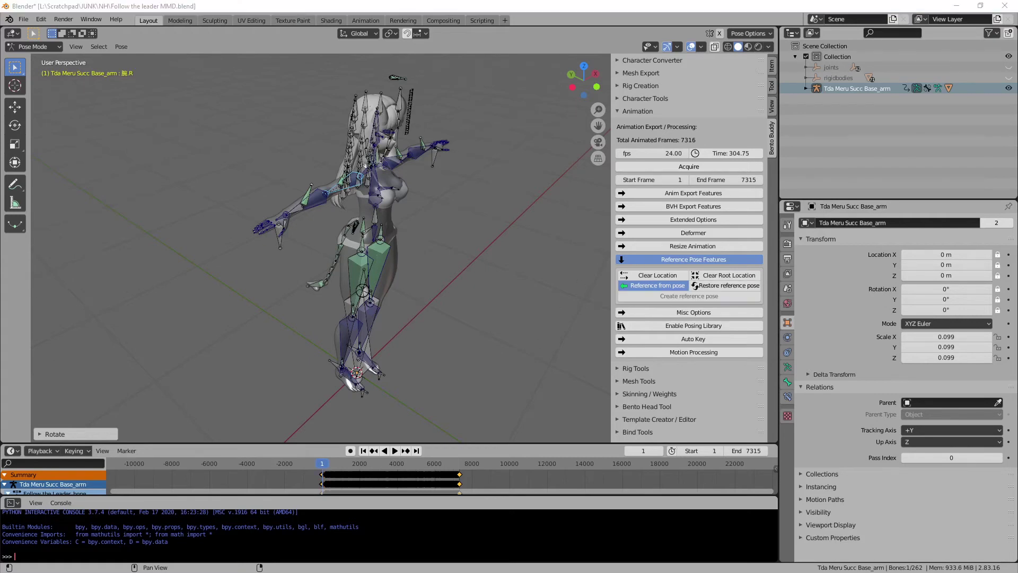
middle_click_drag(587, 271, 415, 240)
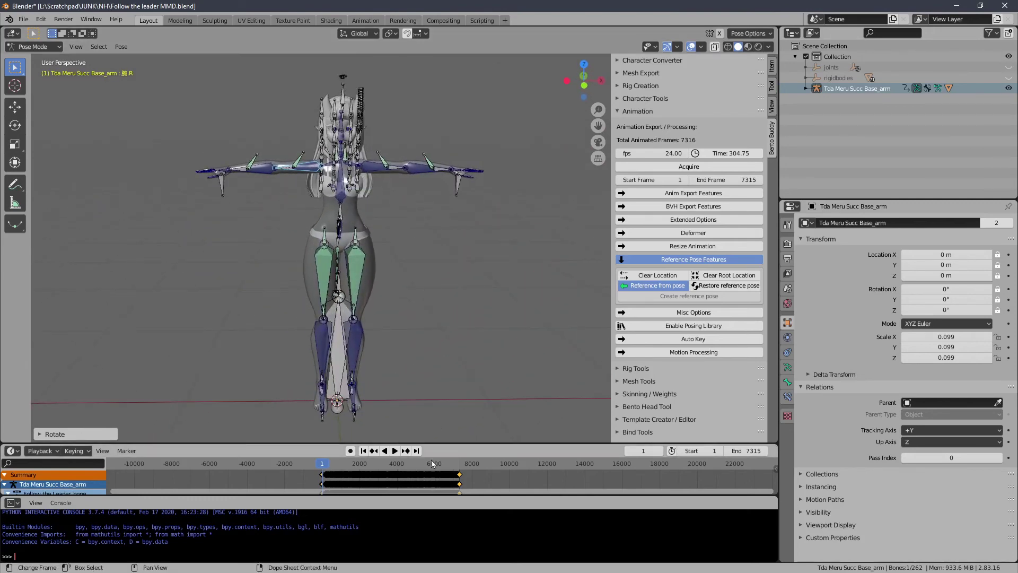
middle_click_drag(405, 302, 471, 316)
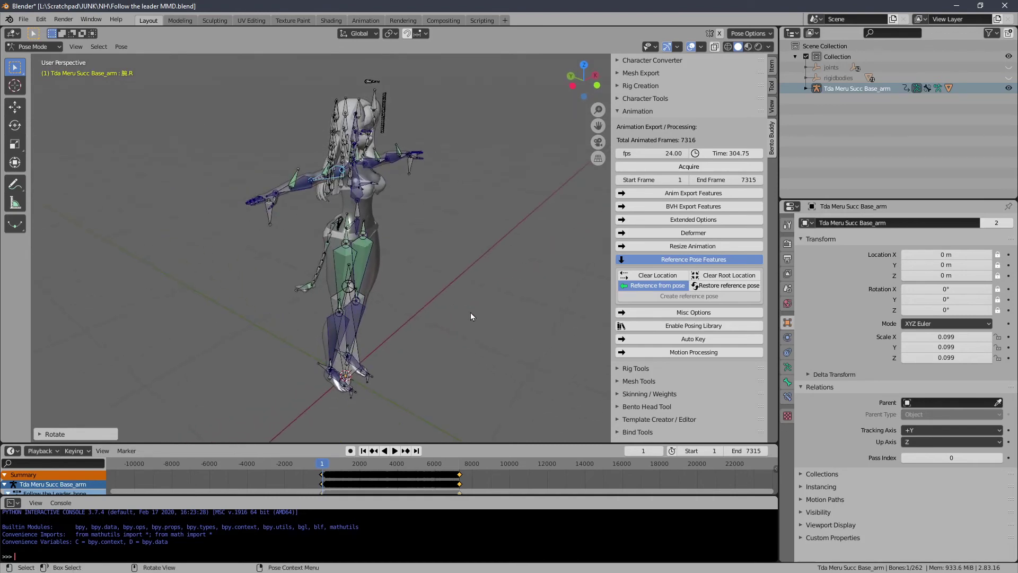
Send the character's loaded retarget map to animation with Bento Buddy's Retarget Motion character tools.
left_click(618, 113)
left_click(637, 98)
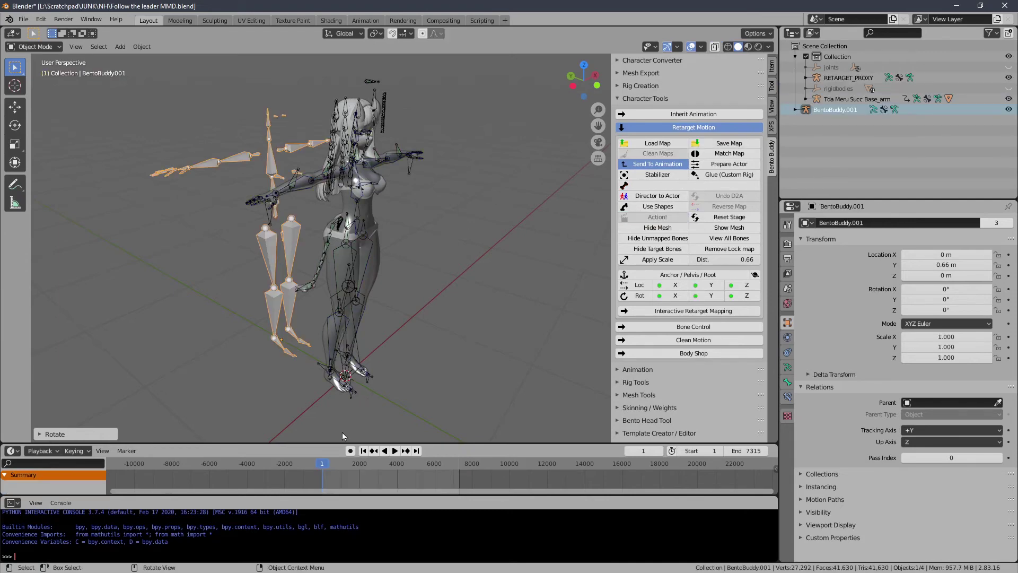
Scrub the timeline through frames 1005 and 203 to compare the Bento rig's motion with the MMD character's.
left_click_drag(327, 463, 342, 466)
middle_click_drag(396, 475, 521, 476)
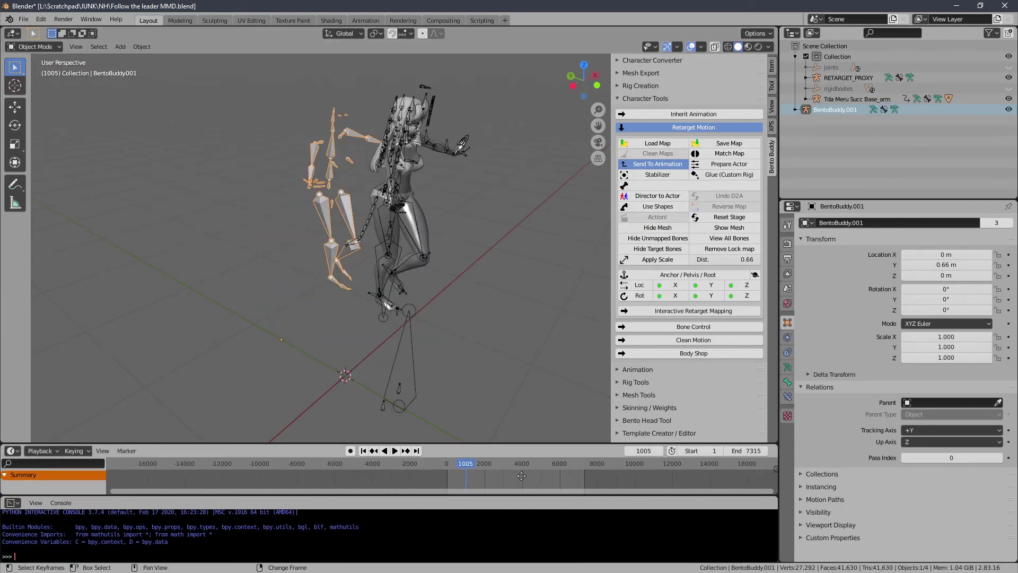
scroll(521, 476, "up", 5)
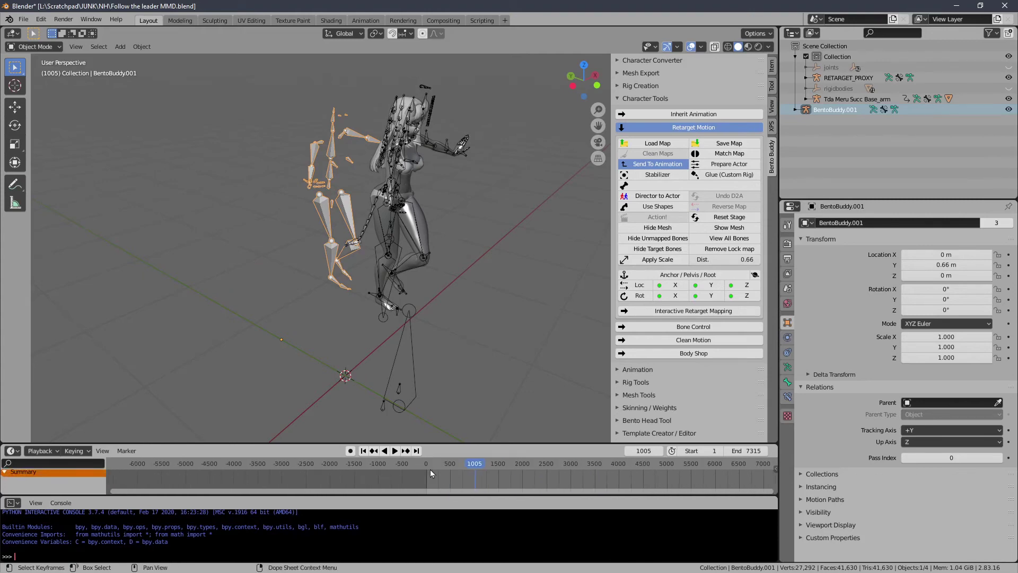
left_click_drag(568, 467, 440, 467)
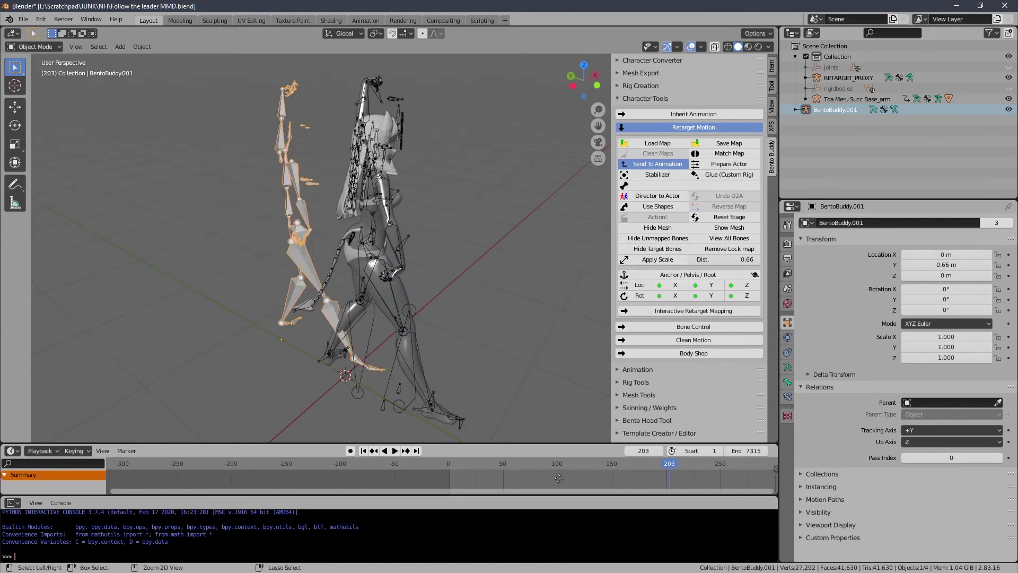
Play back the animation and replay the section around frames 440 to 472 to check how the Bento rig follows the dance.
left_click(616, 466)
key("space")
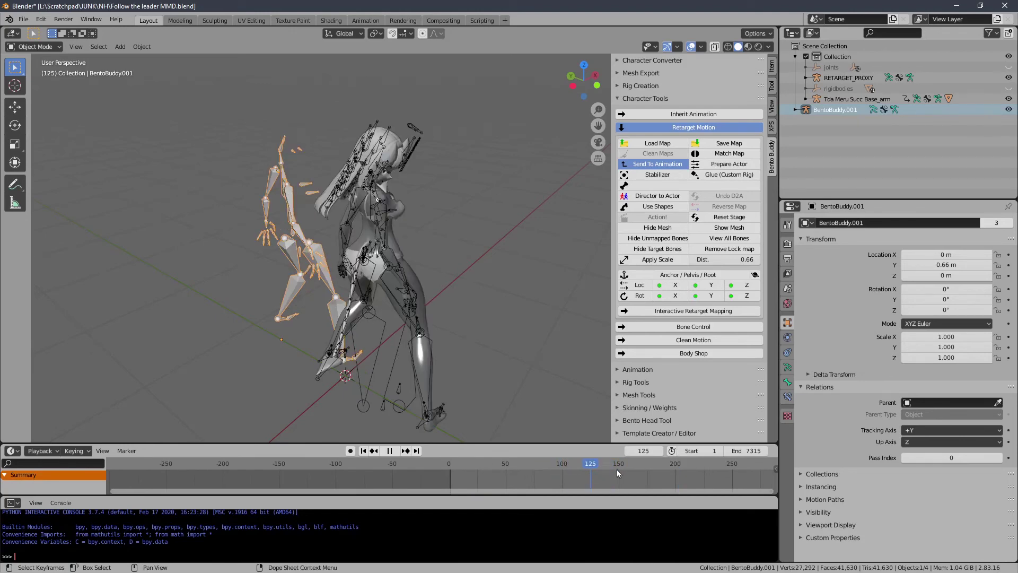
middle_click_drag(617, 469, 327, 460)
key("space")
key("space")
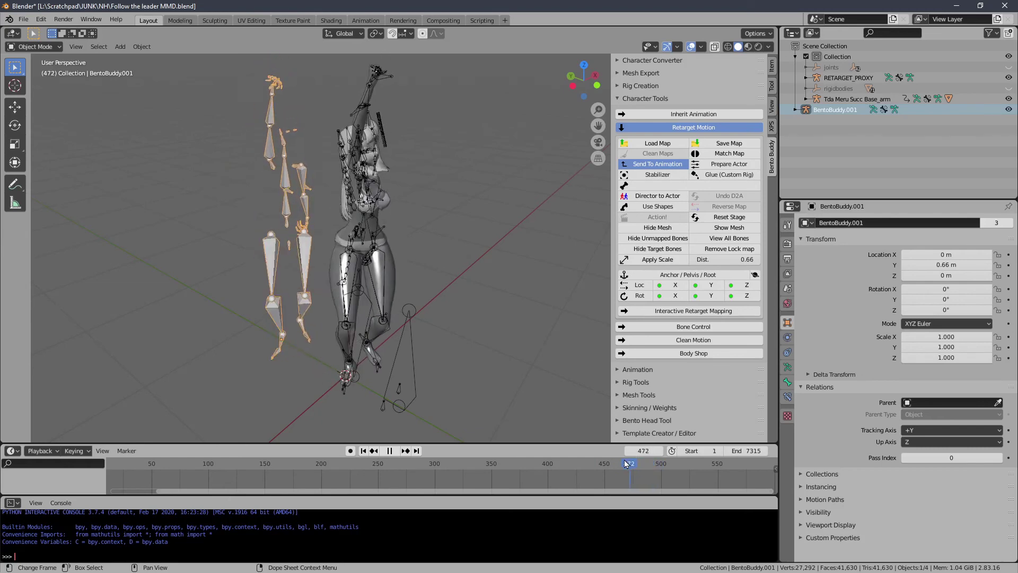
left_click(590, 464)
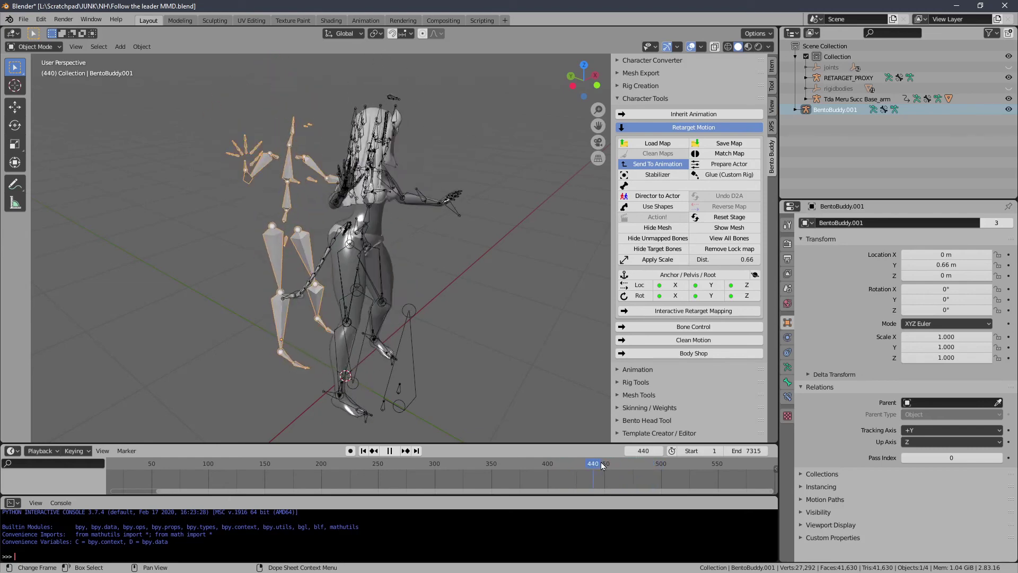
left_click(633, 465)
left_click_drag(632, 465, 632, 466)
Return to frame 1, then play and scrub the animation to frame 403 while examining both rigs from the side.
left_click(366, 451)
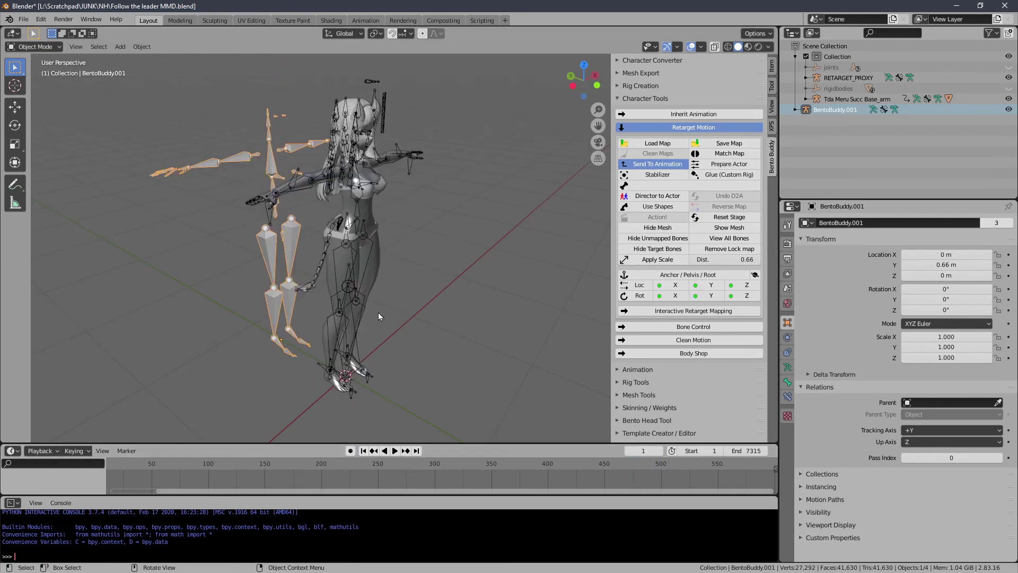
middle_click_drag(378, 313, 444, 405)
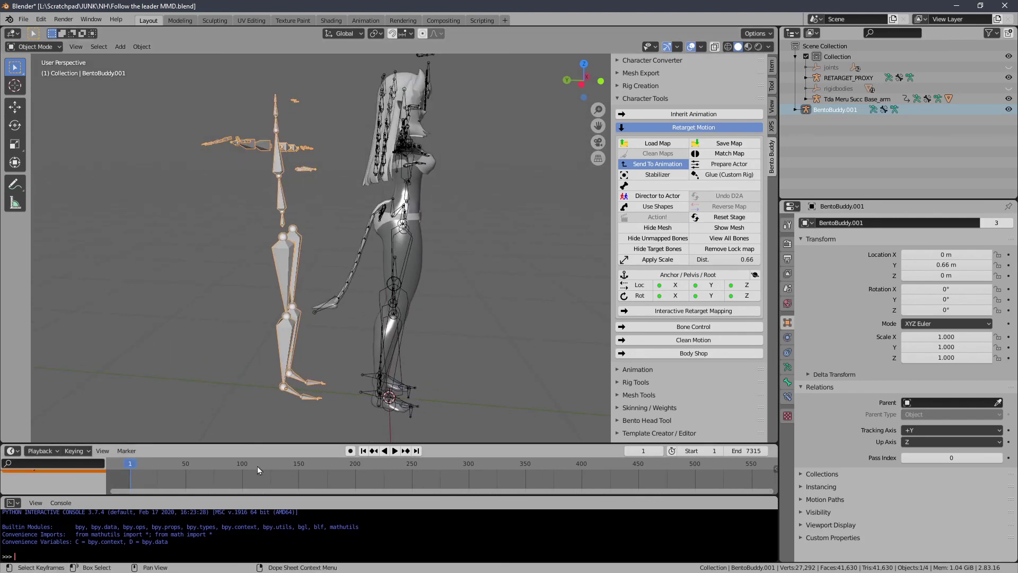
left_click(220, 464)
key("space")
left_click_drag(274, 470, 585, 487)
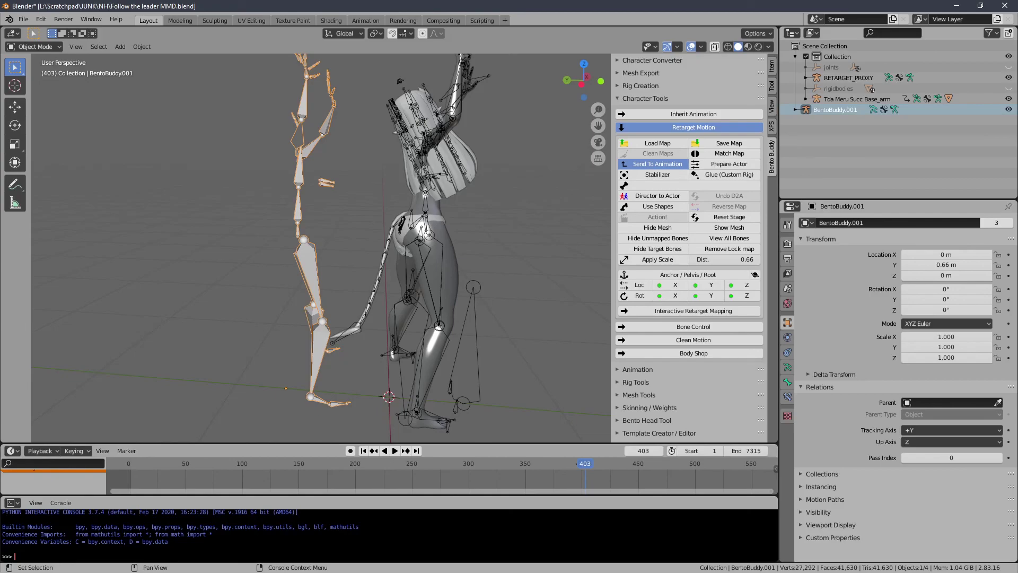